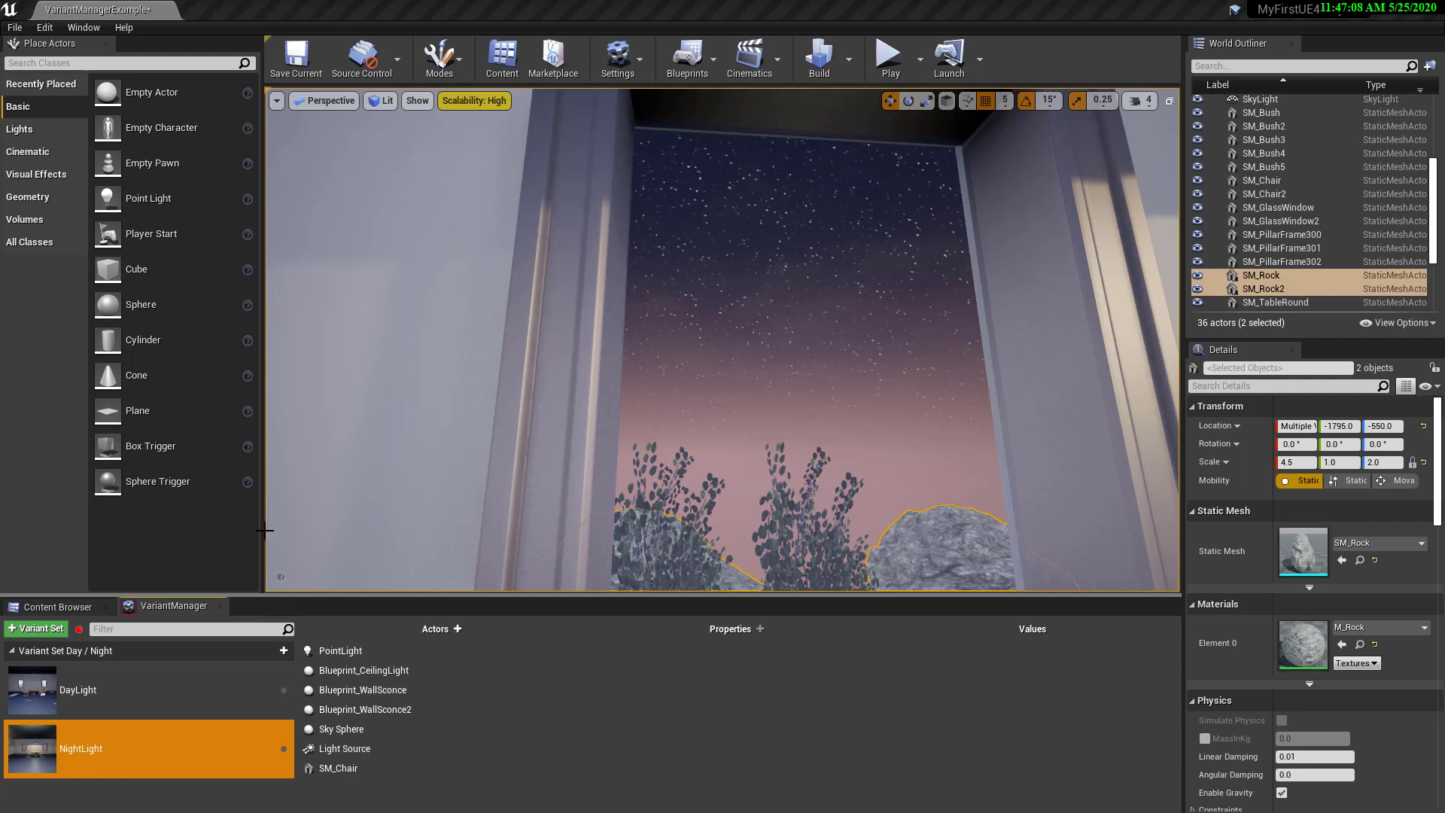
Step: Preview the DayLight variant across the whole room and switch the scene back to the NightLight variant
left_click(21, 690)
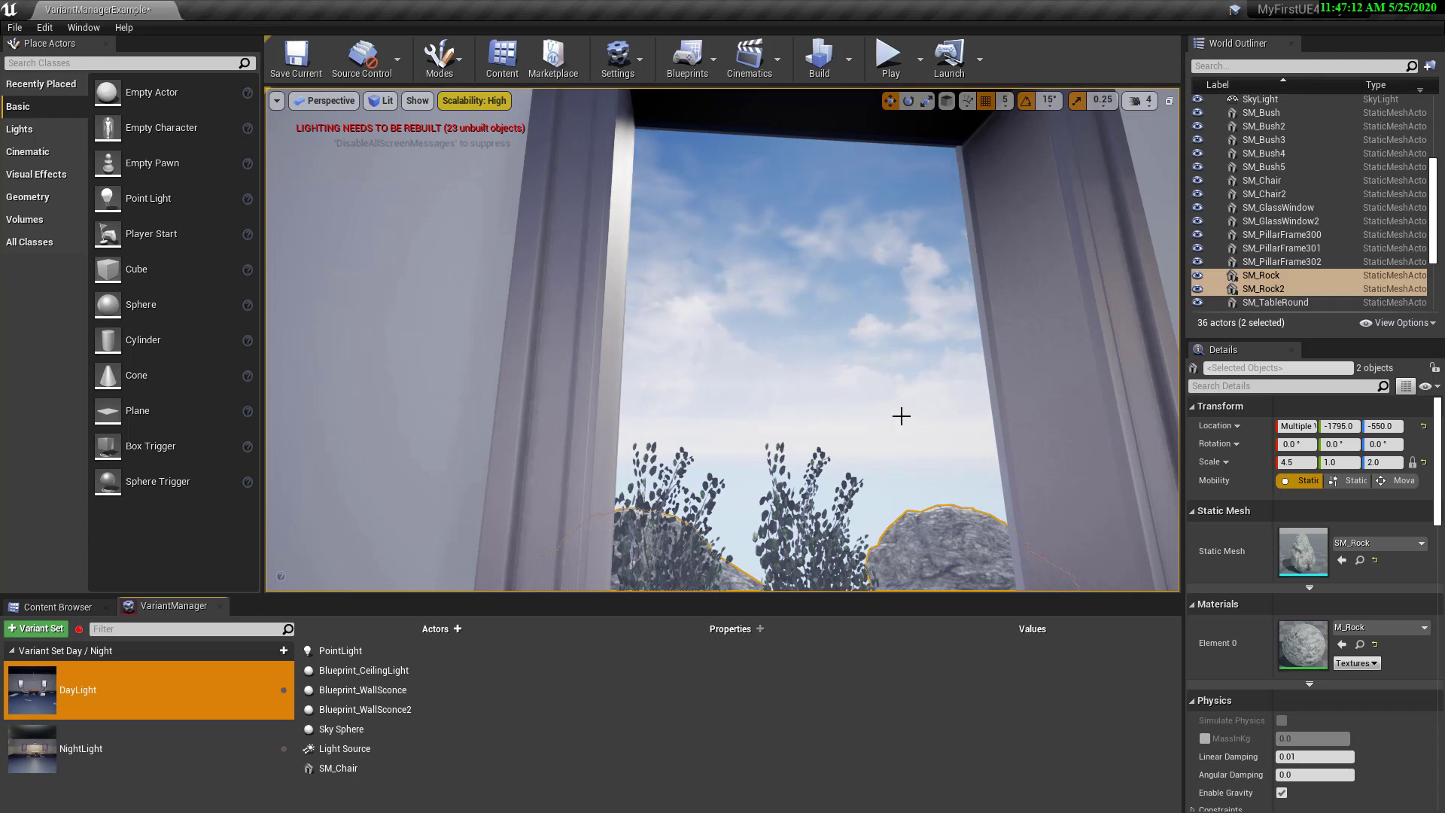
scroll(849, 363, "down", 5)
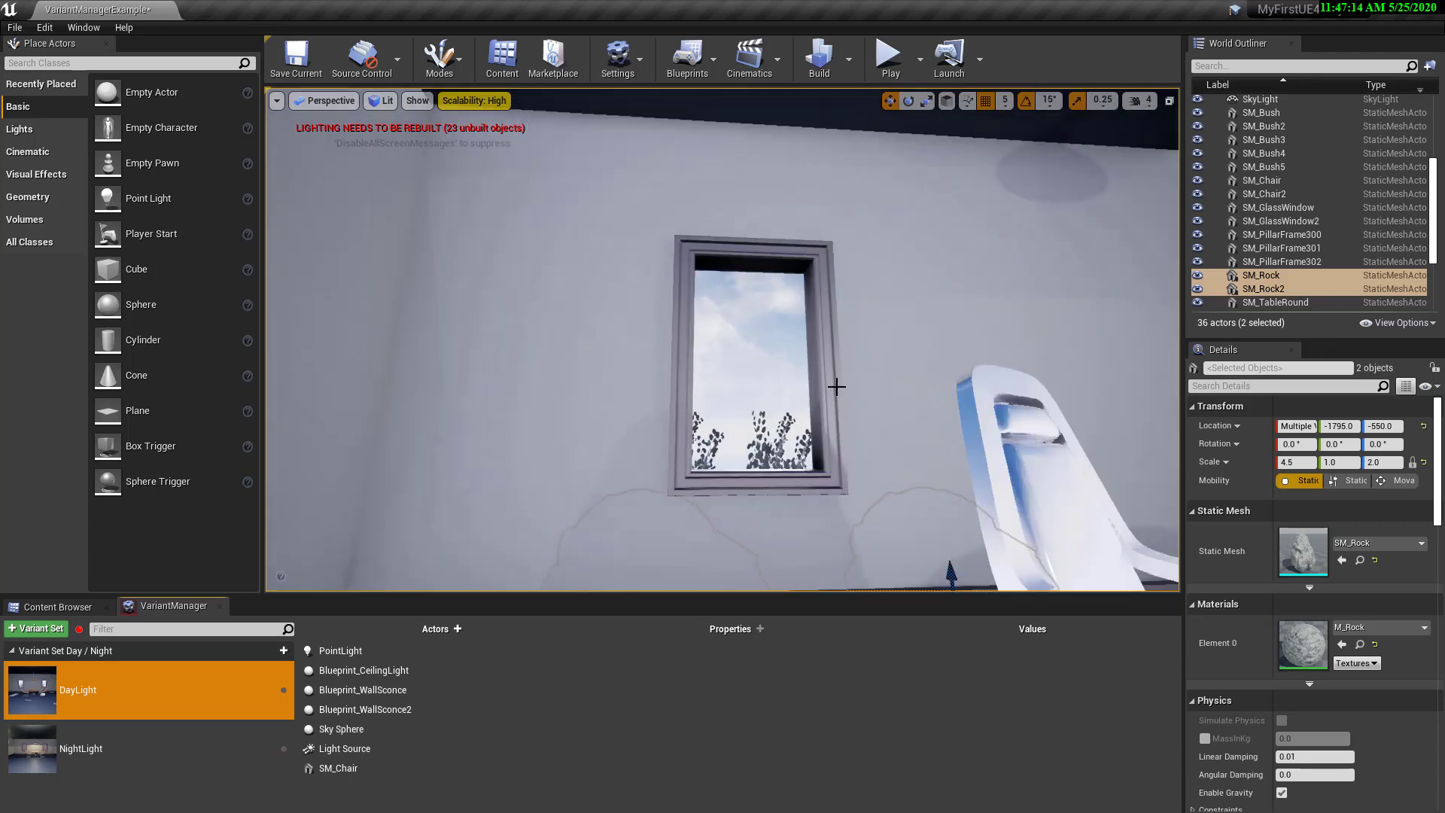
right_click_drag(836, 385, 804, 406)
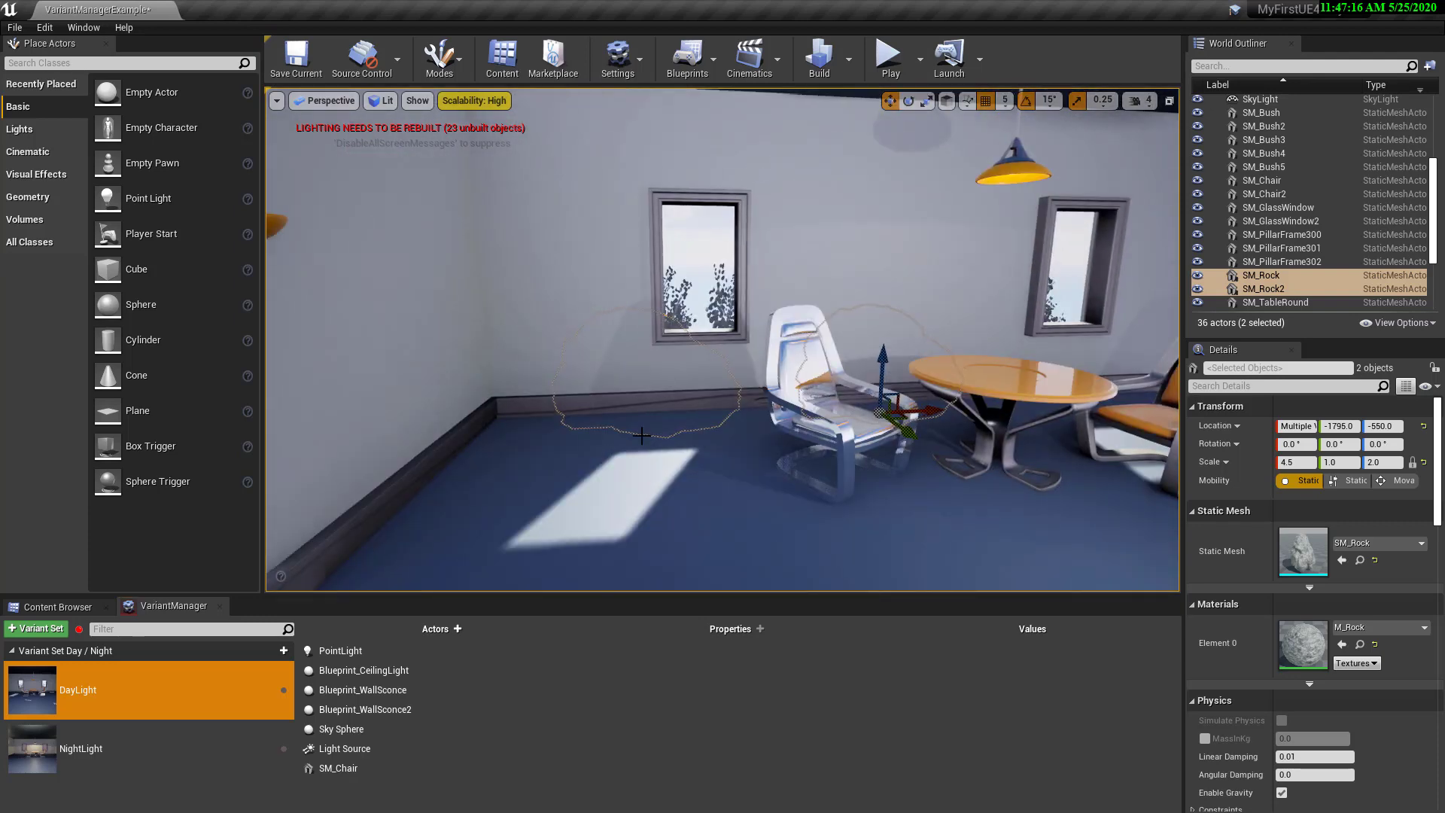
scroll(804, 407, "down", 3)
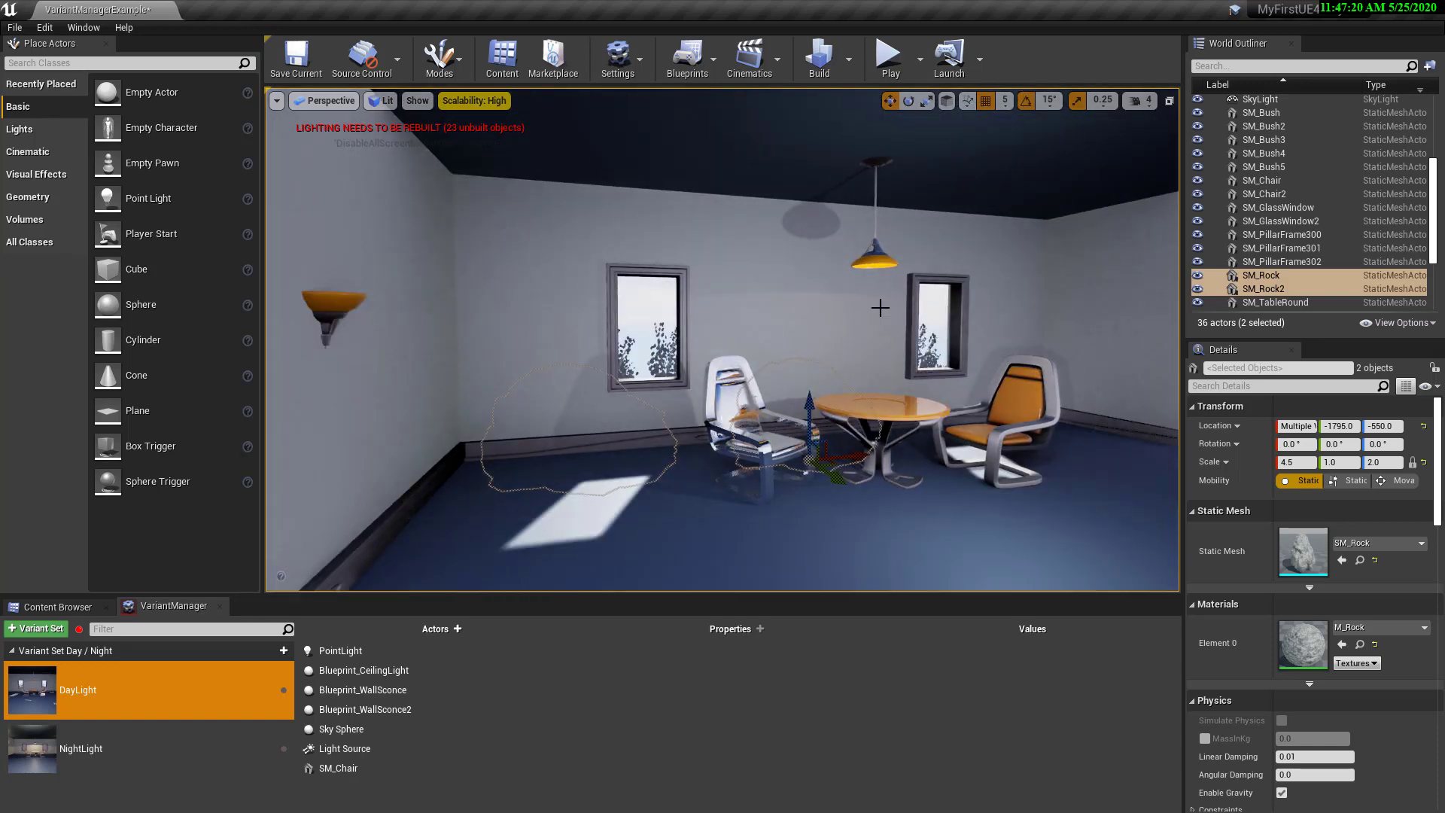
scroll(879, 304, "down", 3)
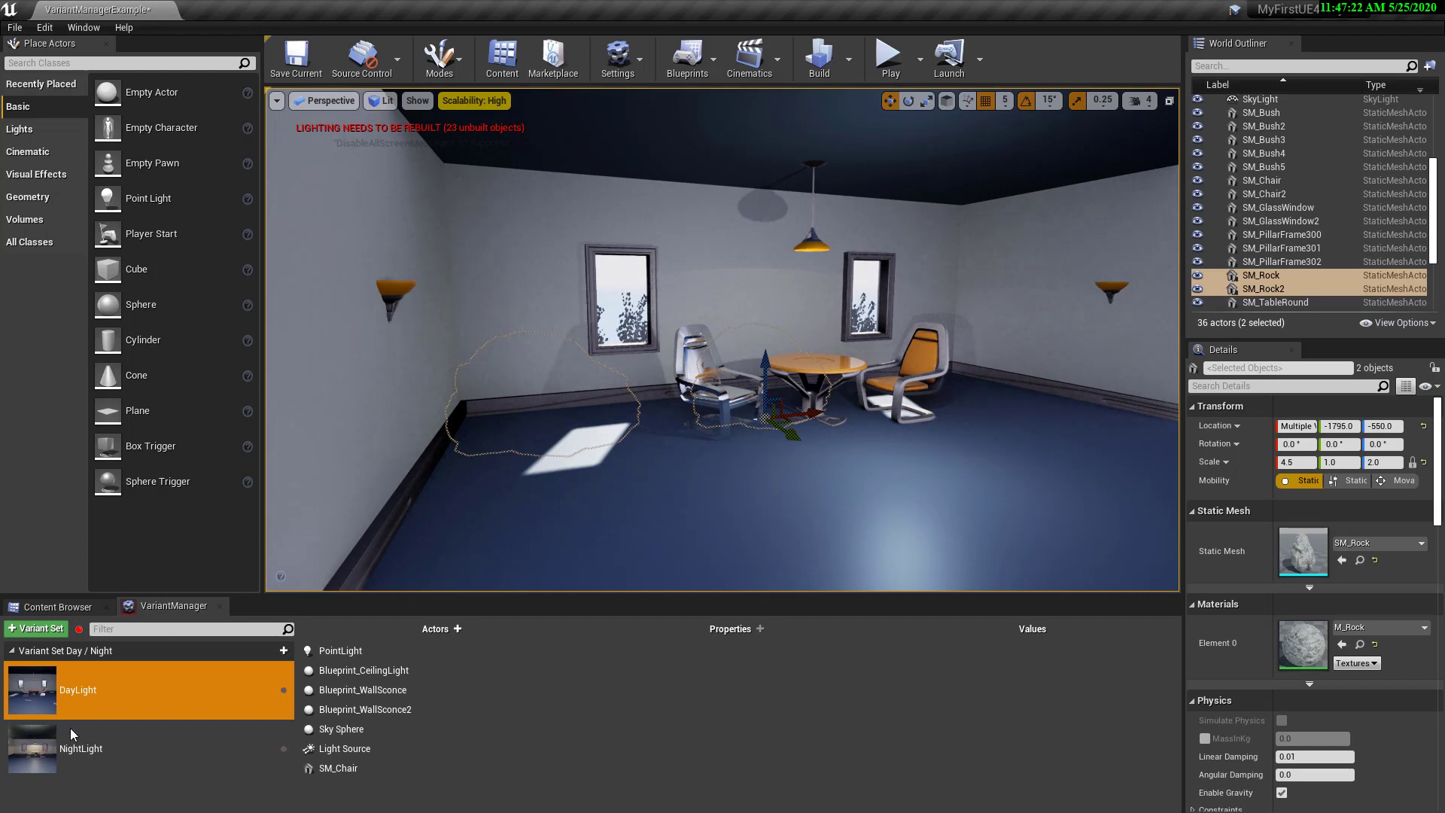
left_click(51, 763)
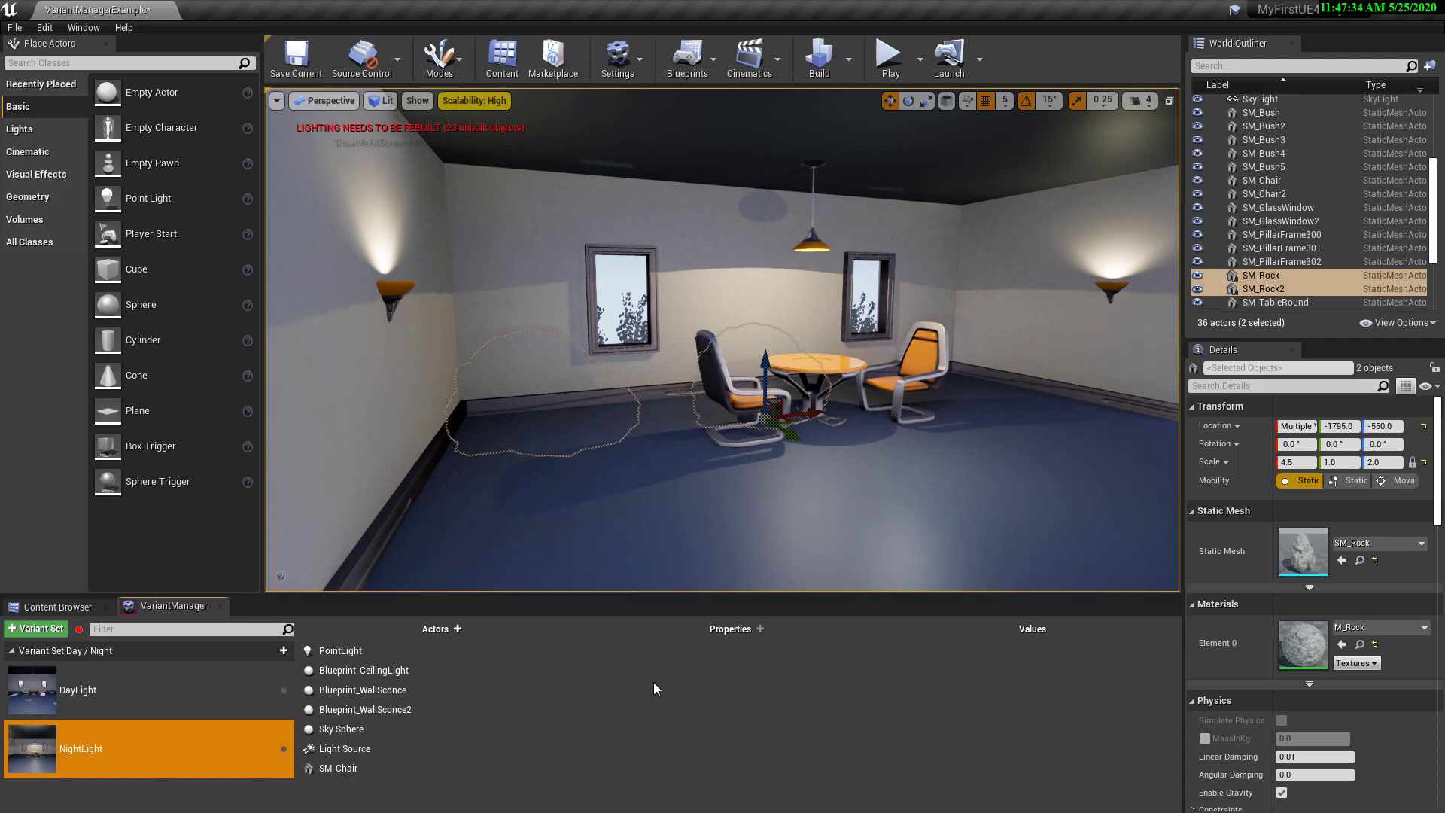
Step: Show the Variant content folder and search the plugins for "variant" to check whether the Variant Manager plugins are enabled
left_click(58, 607)
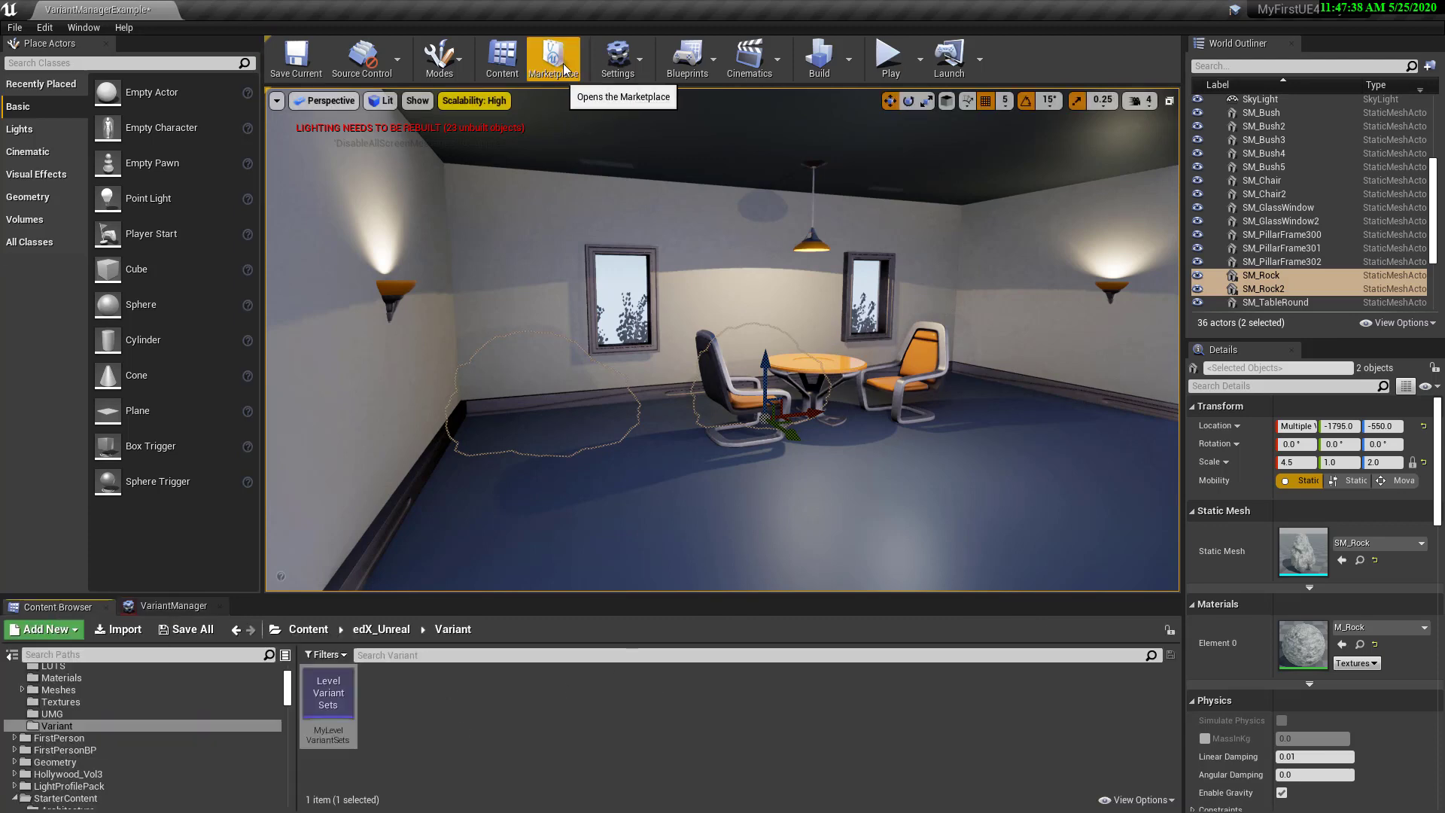
left_click(617, 61)
left_click(752, 136)
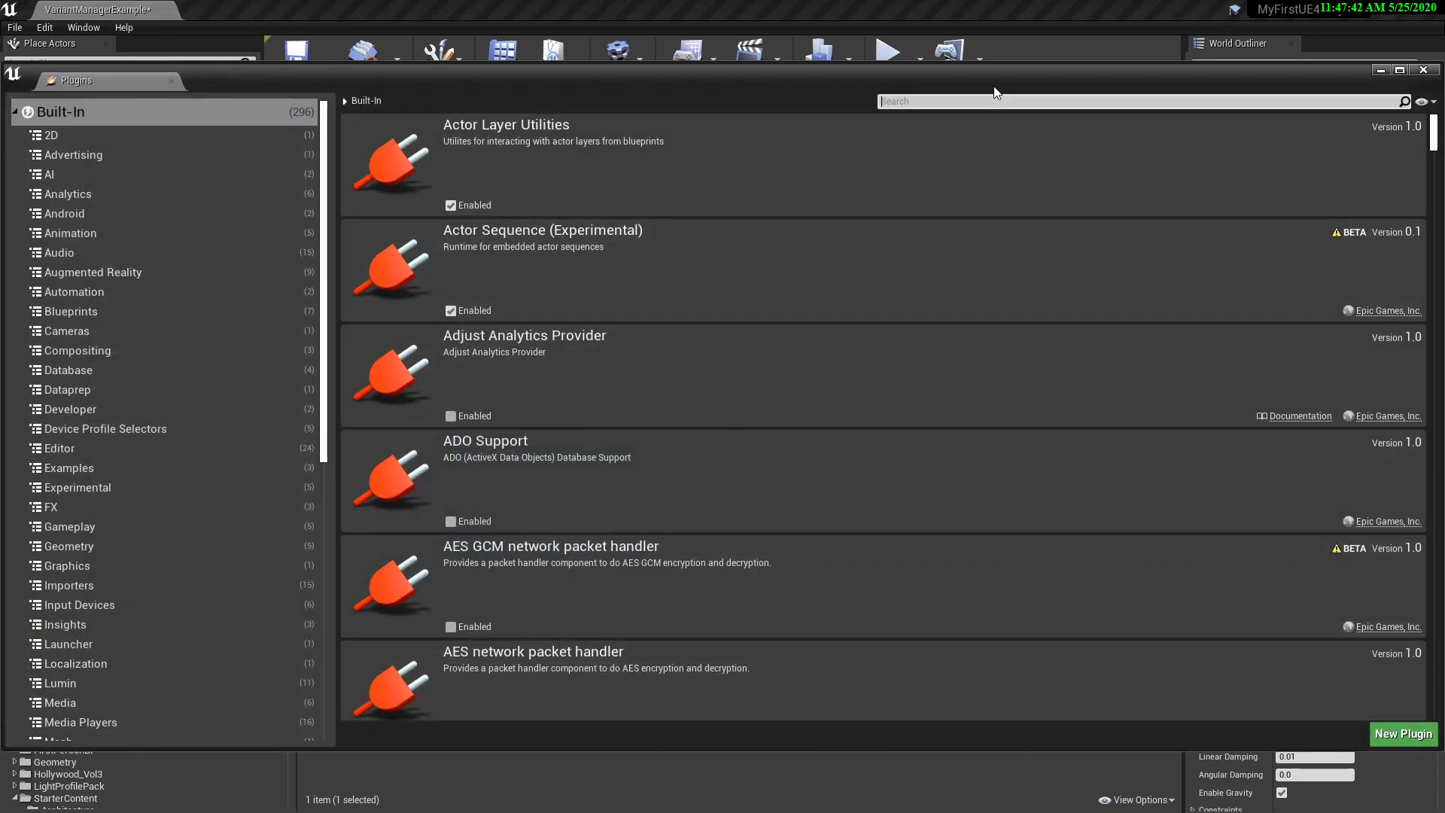
type("variant")
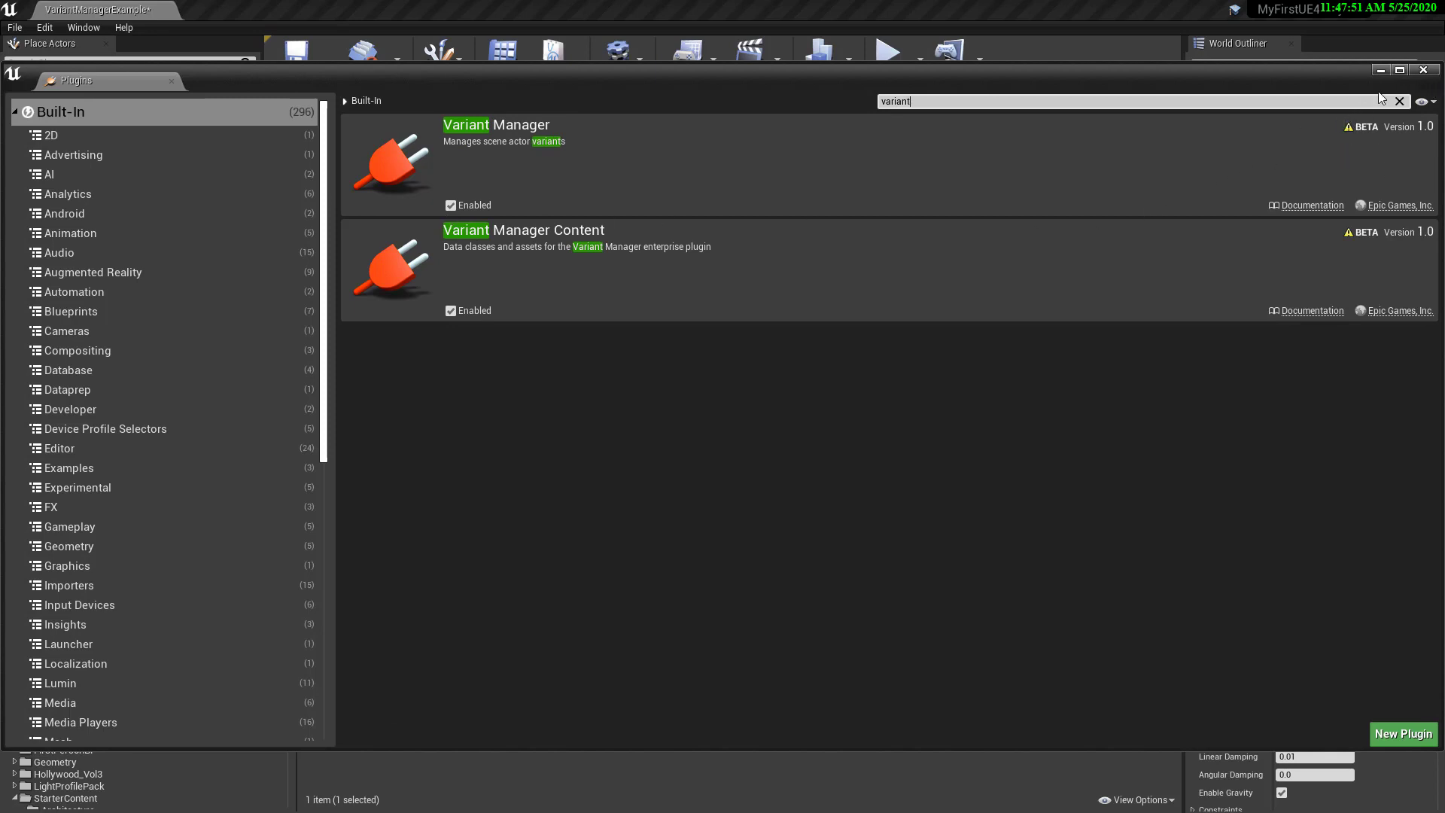
left_click(1423, 70)
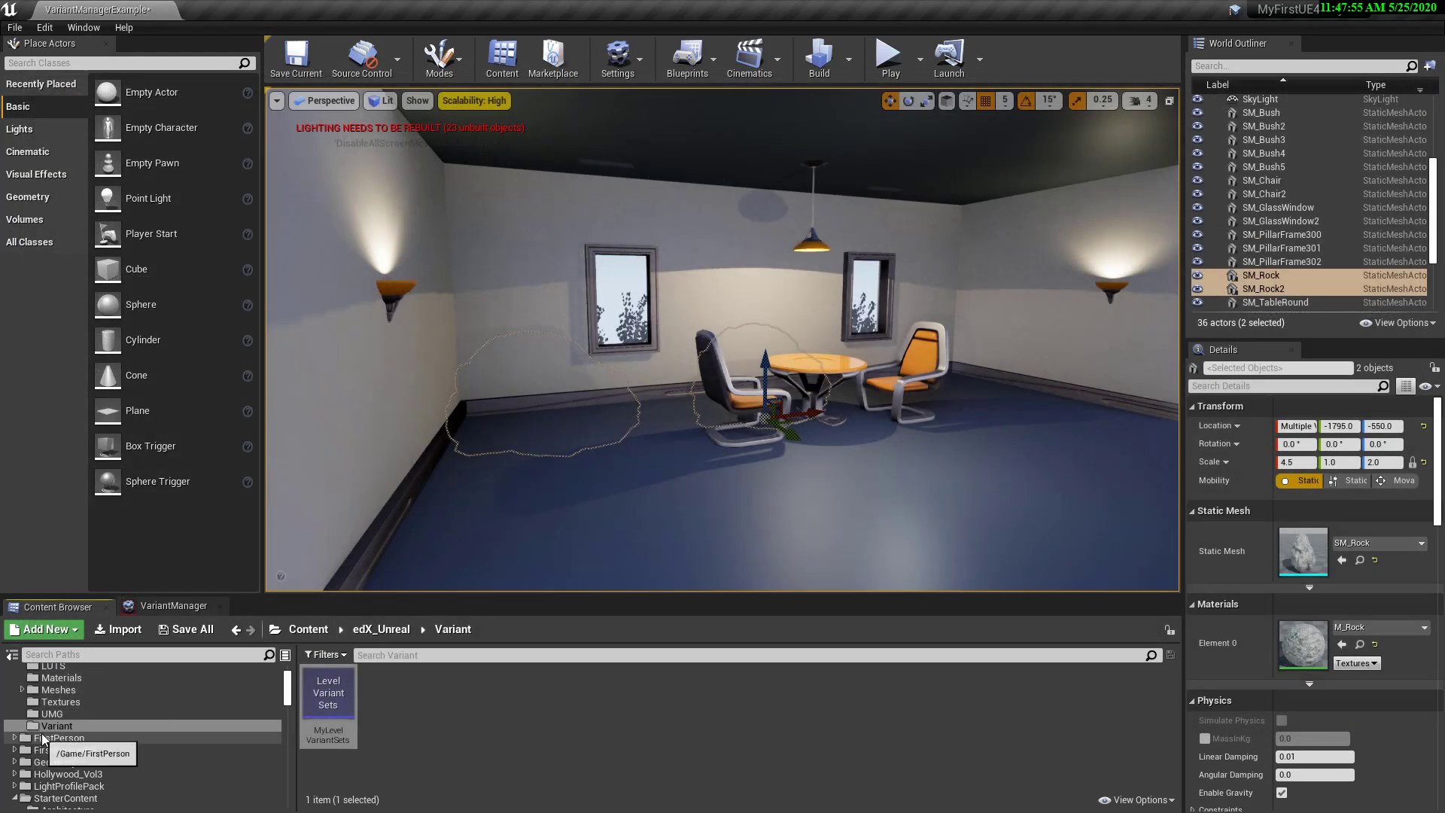
Step: Create a Level Variant Sets asset named MyNewLevelVariantSets_02 in the Variant folder
left_click(390, 707)
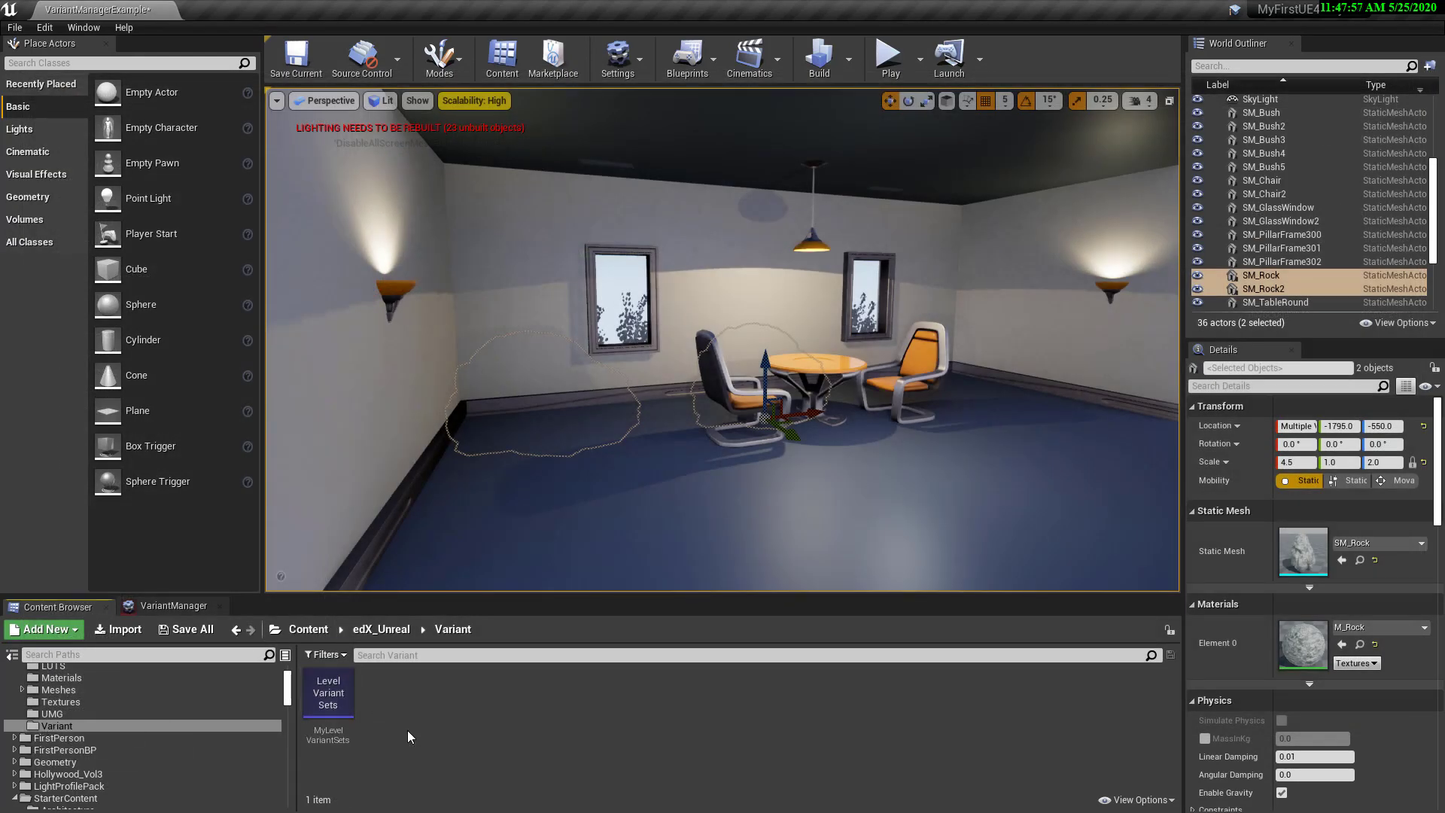
right_click(400, 703)
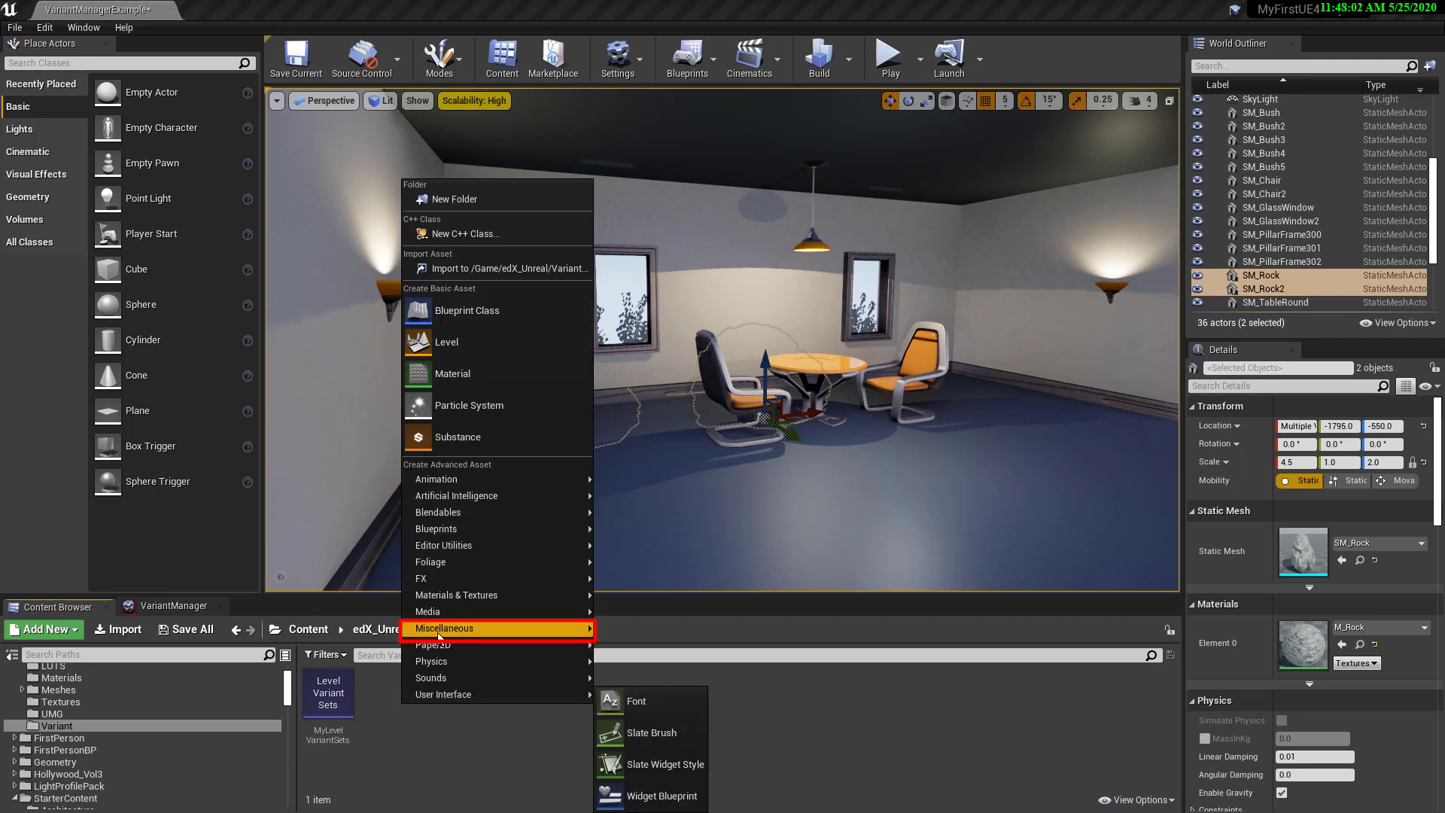
mouse_move(444, 628)
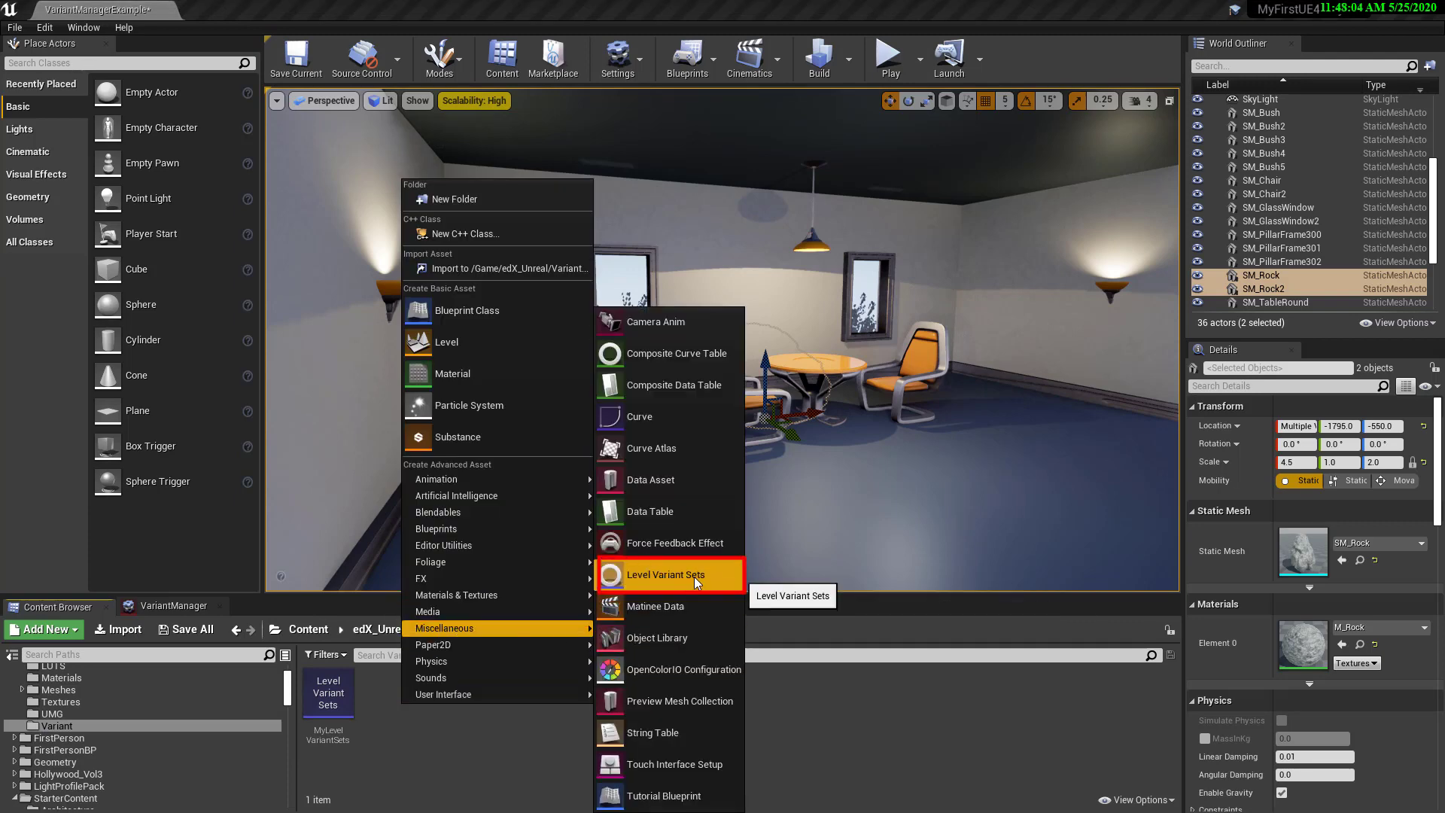
left_click(725, 571)
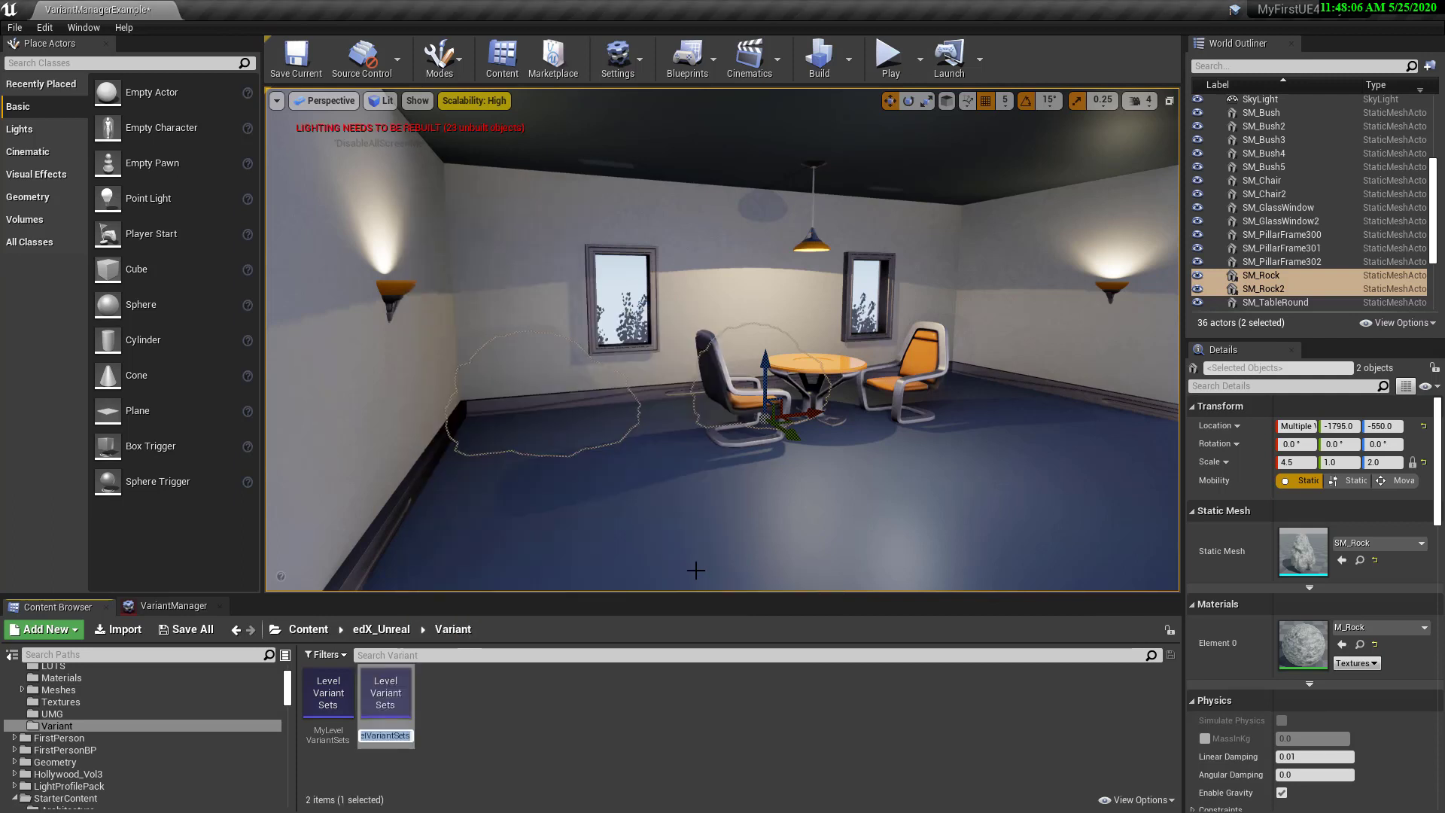
type("VariantSets02")
key("Return")
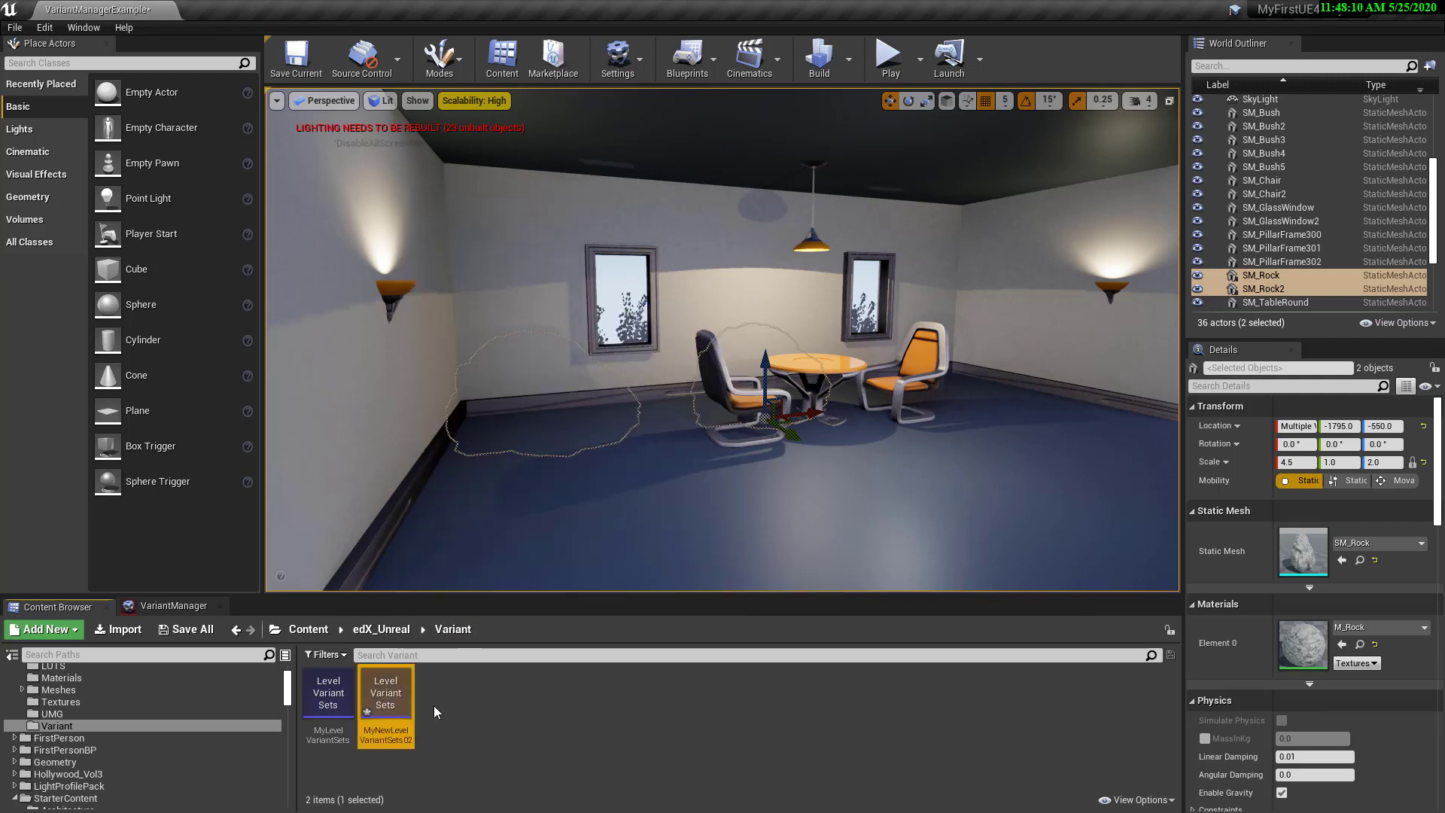
Step: Open the new level variant sets asset and add a variant set containing a variant named Light01
double_click(385, 696)
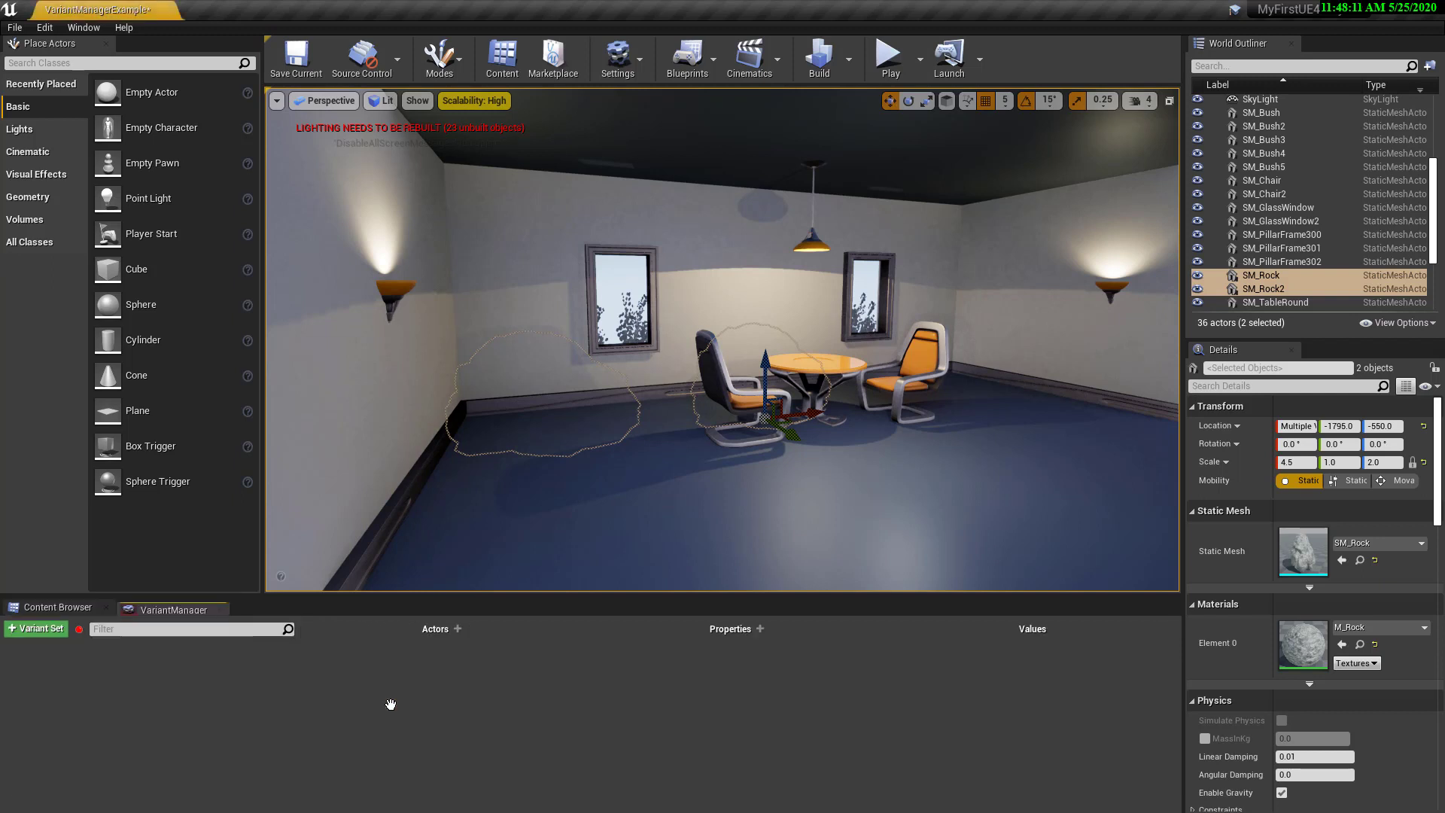
left_click(29, 629)
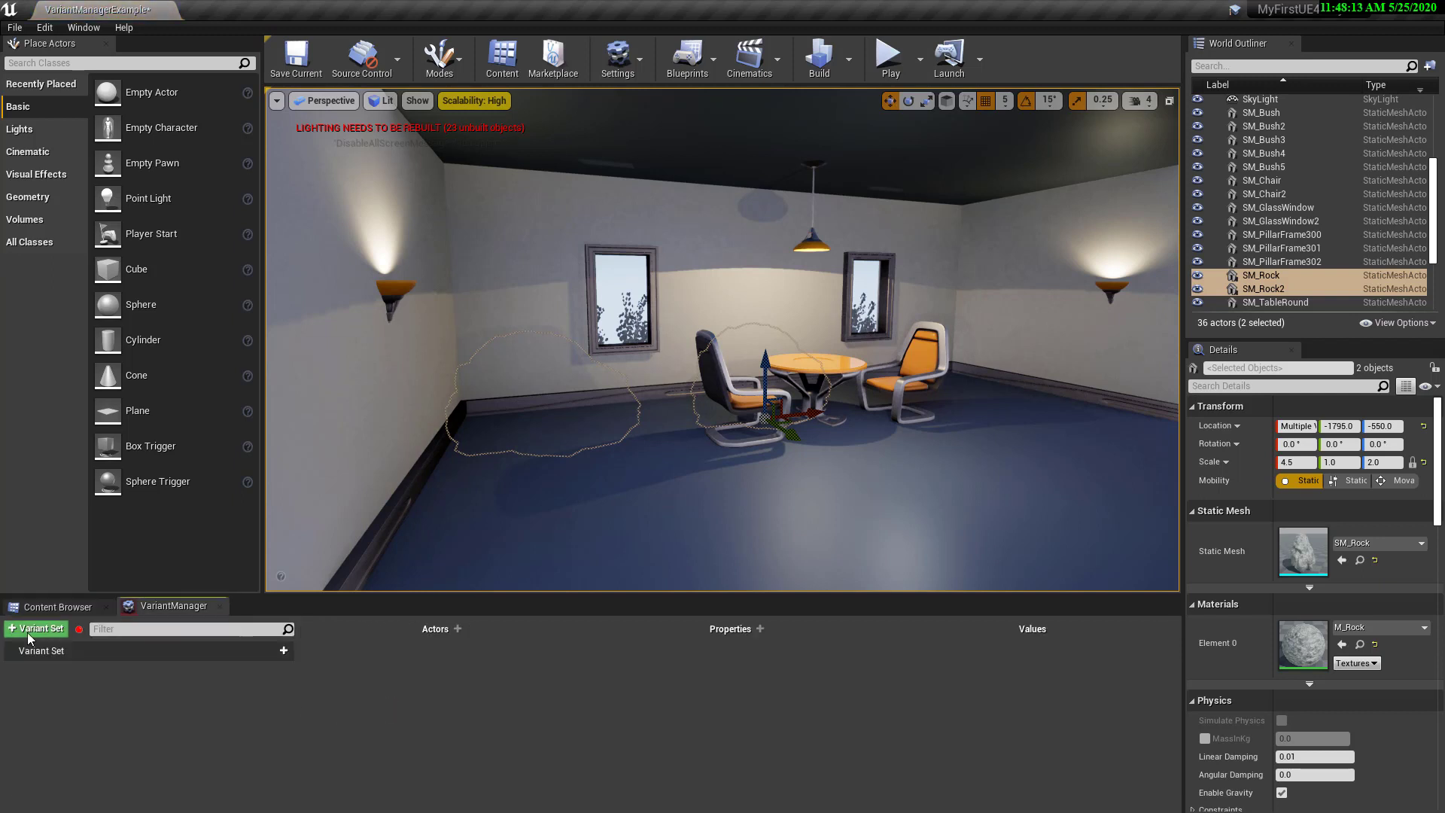
left_click(284, 651)
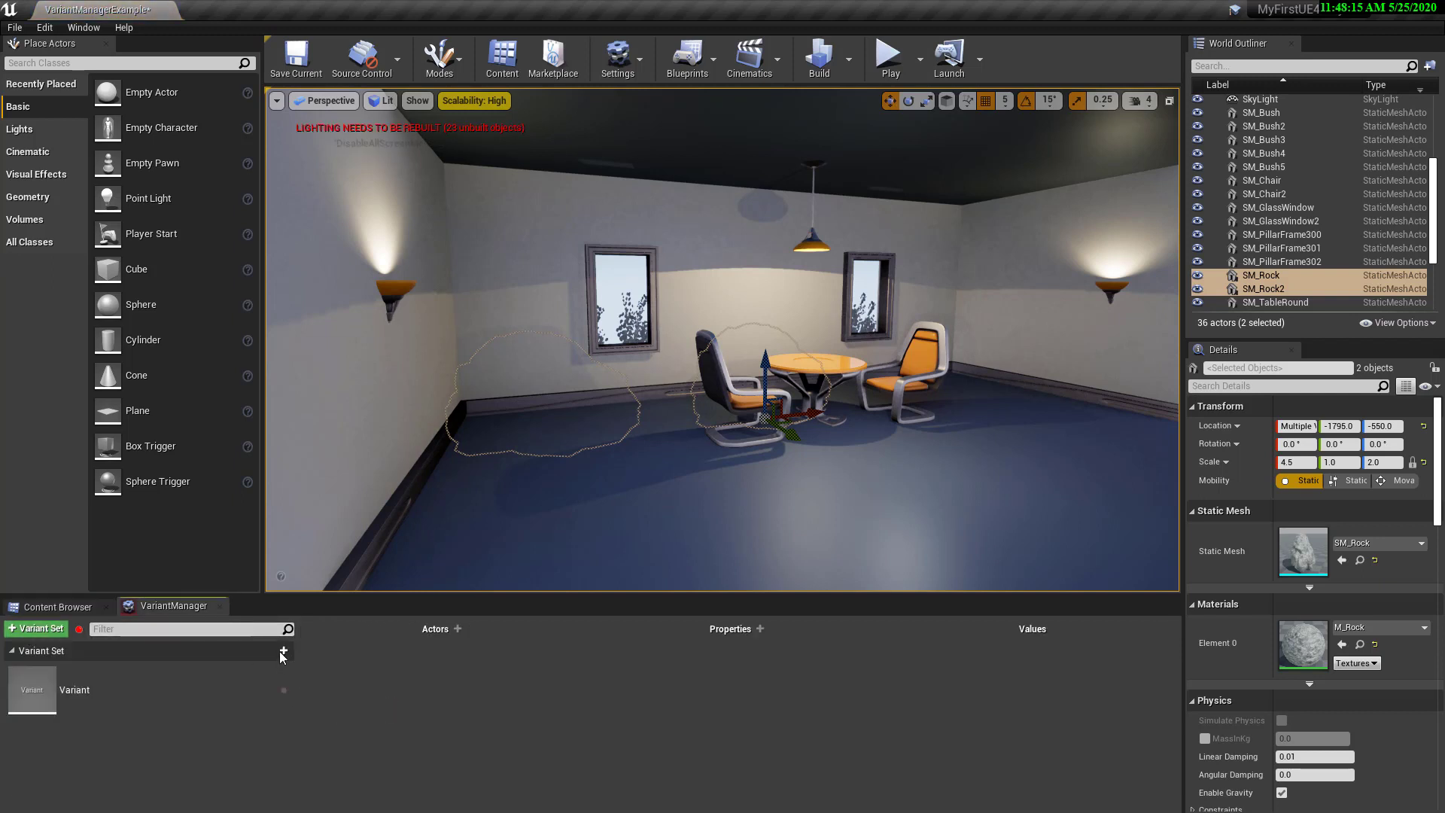
left_click(70, 688)
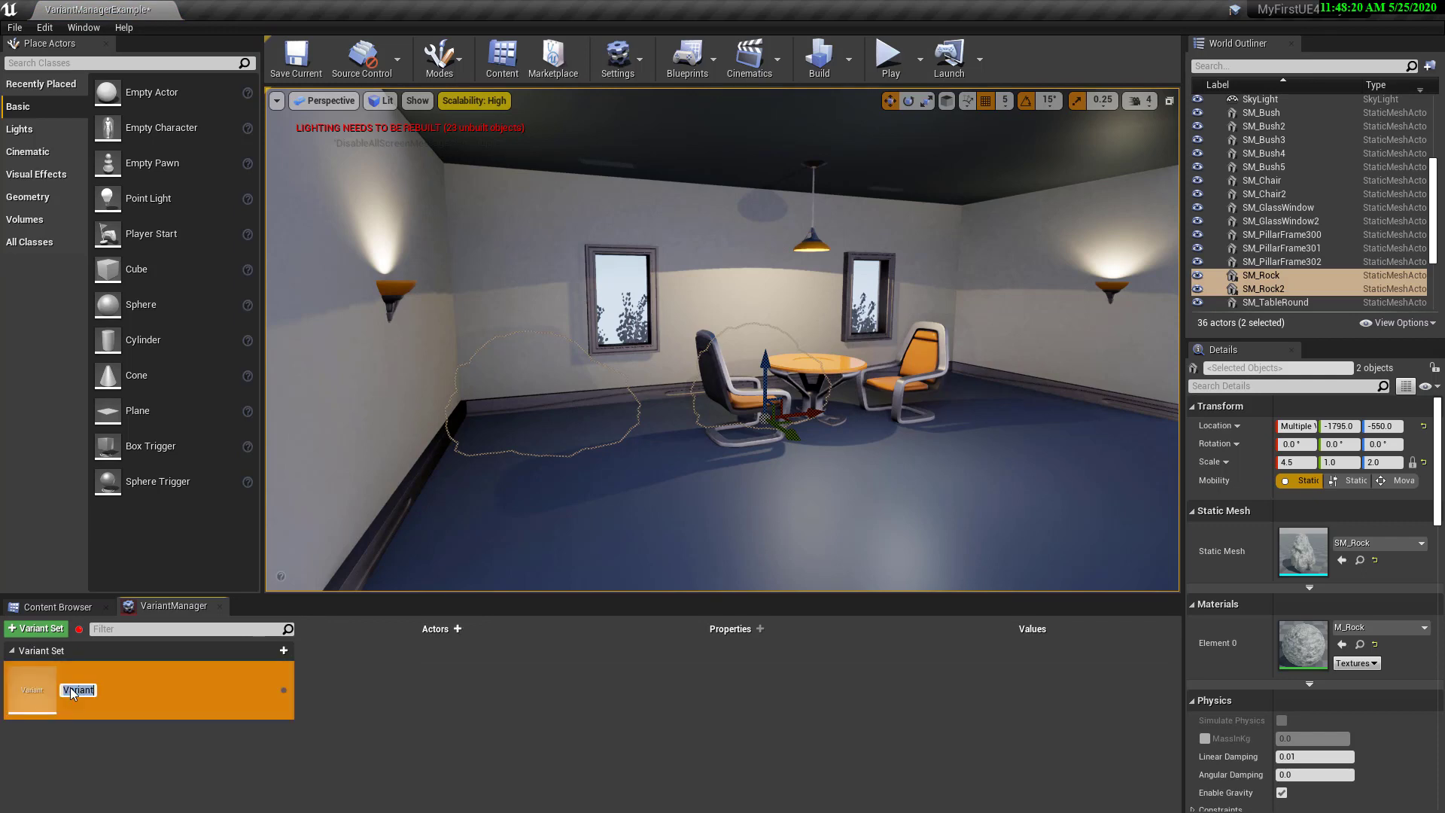
type("Light01")
key("Return")
Step: Select both wall sconces and the SM_Chair beside the table, and bind the three actors to the Light01 variant
left_click(393, 289)
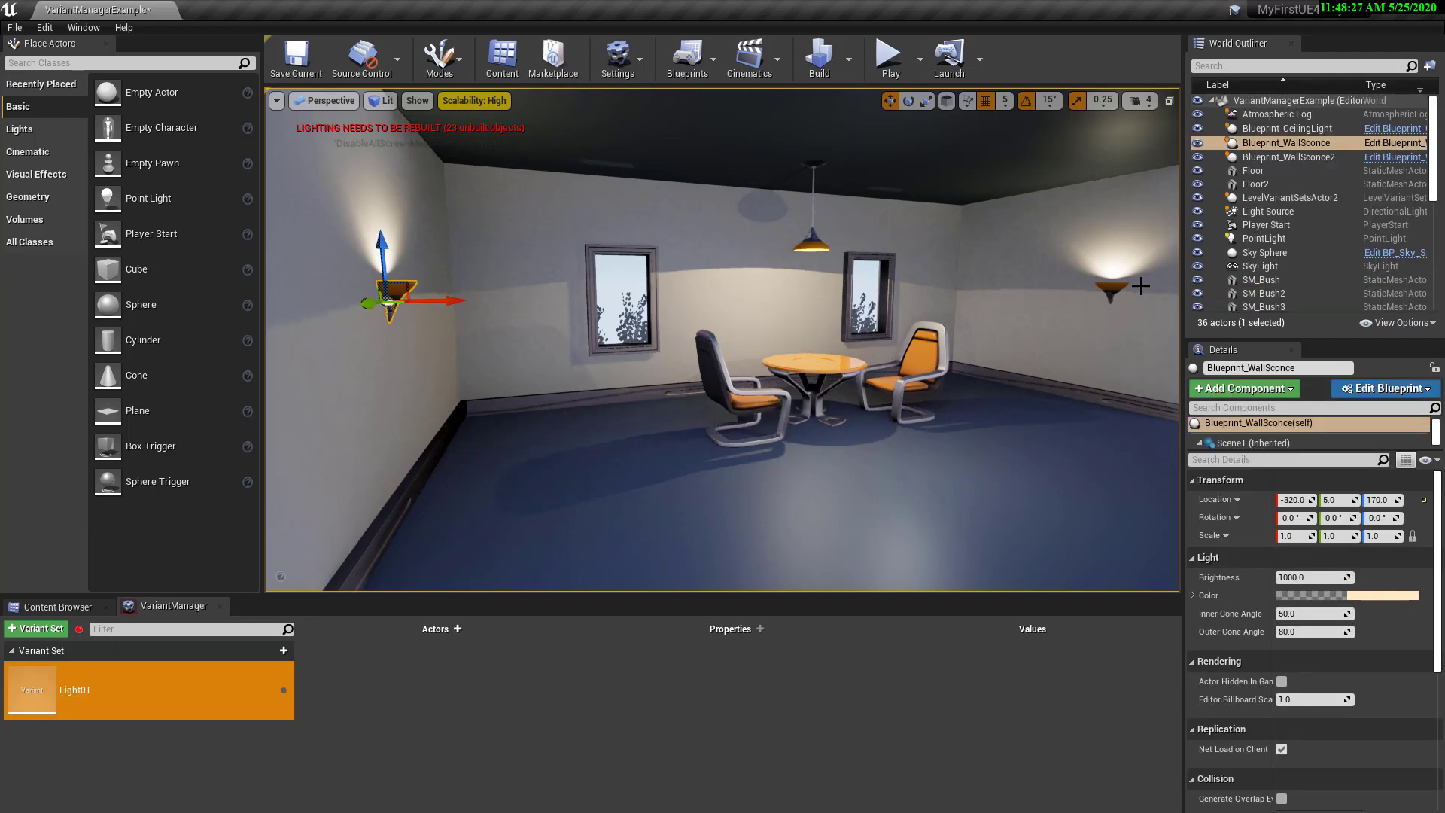
left_click(1104, 292, "ctrl")
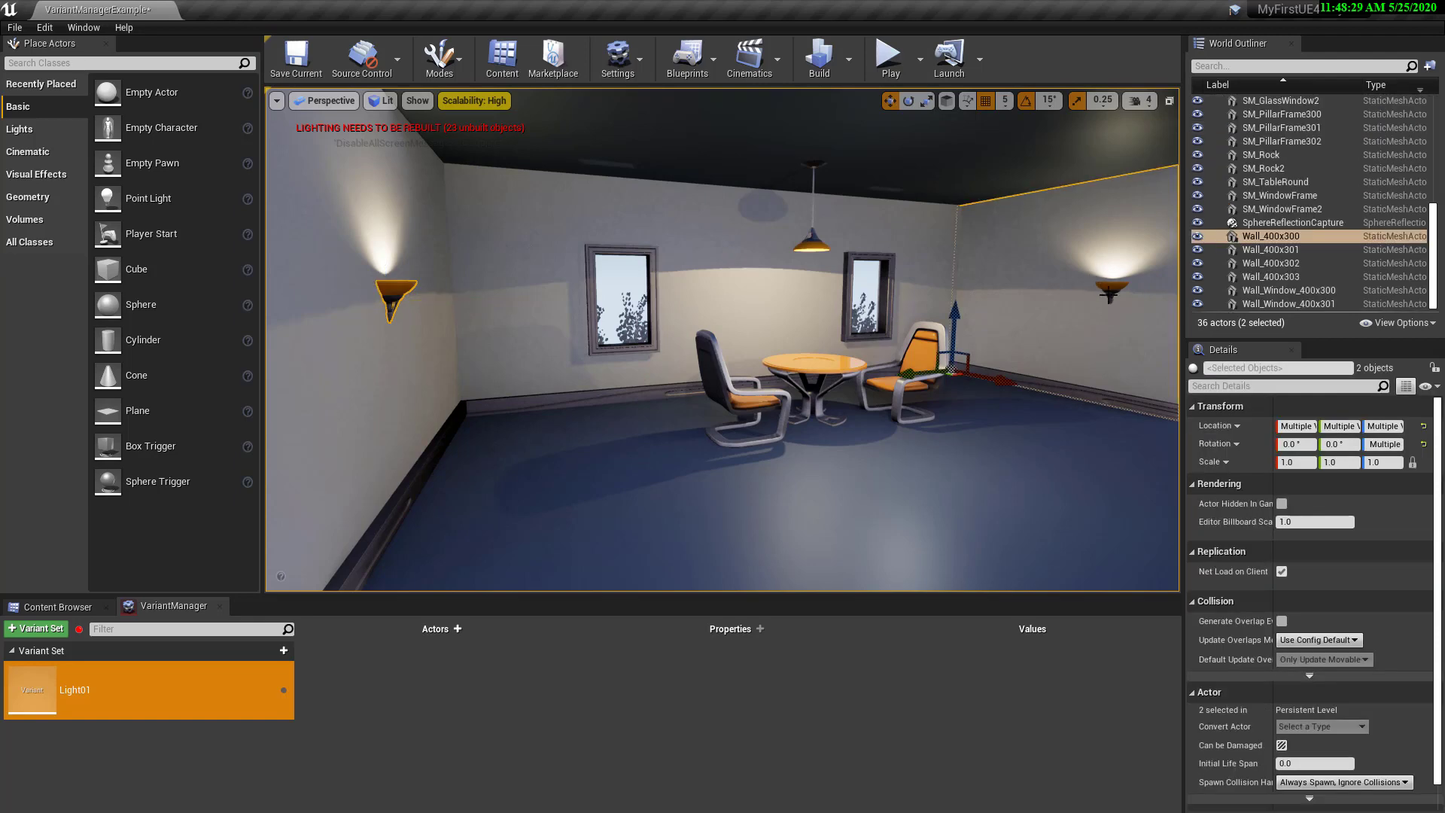
left_click(1111, 290)
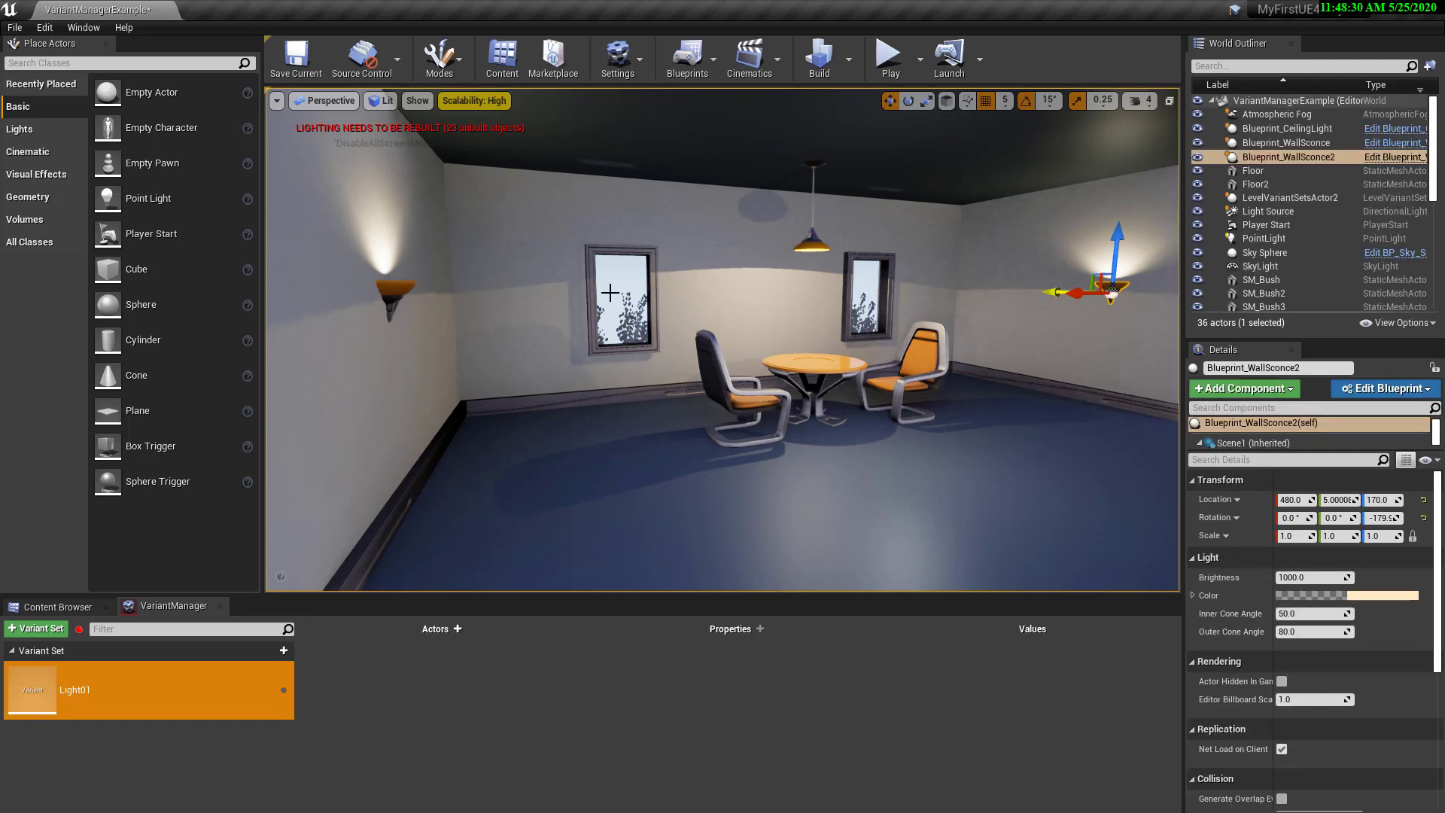
left_click(404, 290, "ctrl")
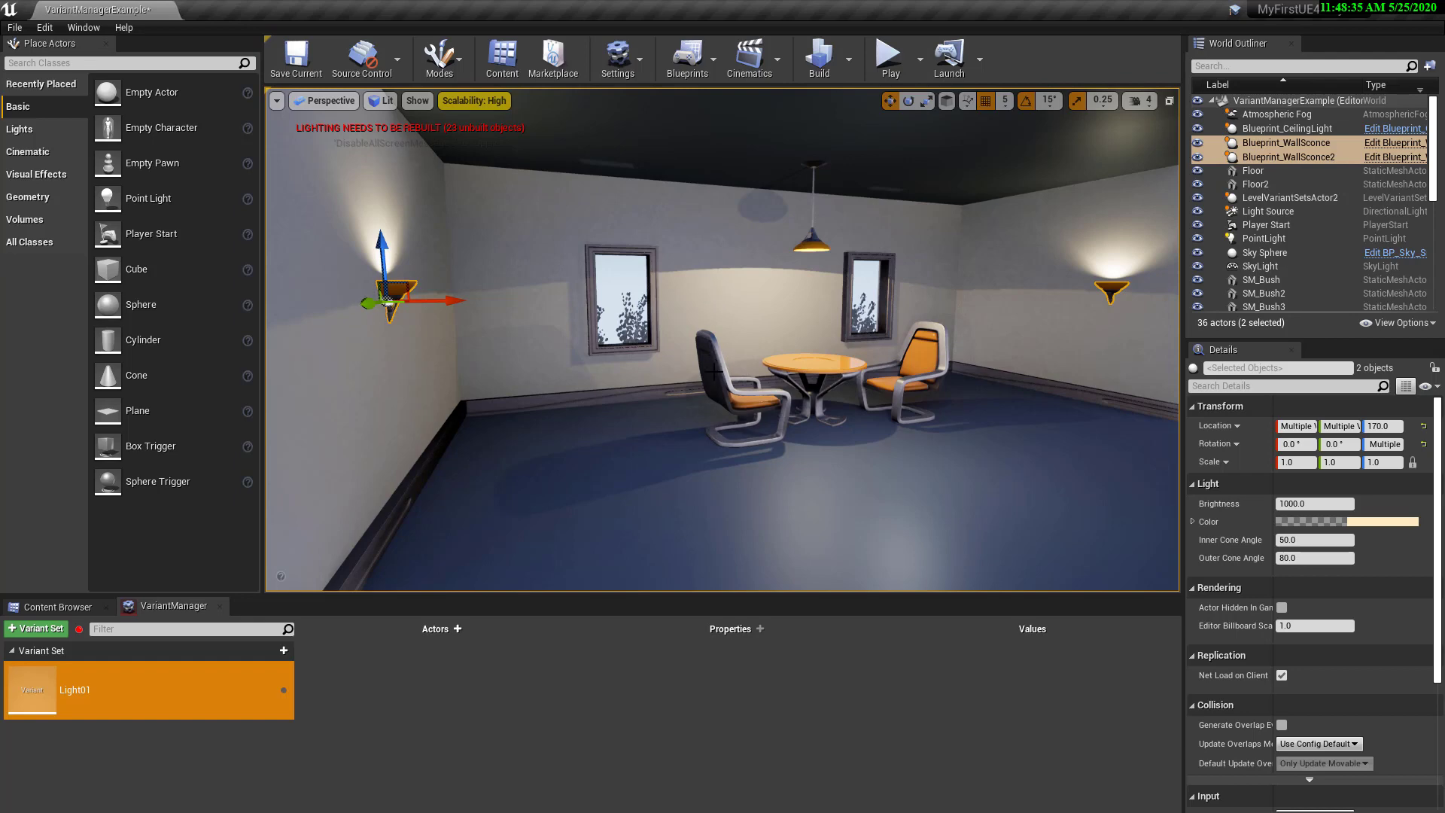
left_click(714, 371, "ctrl")
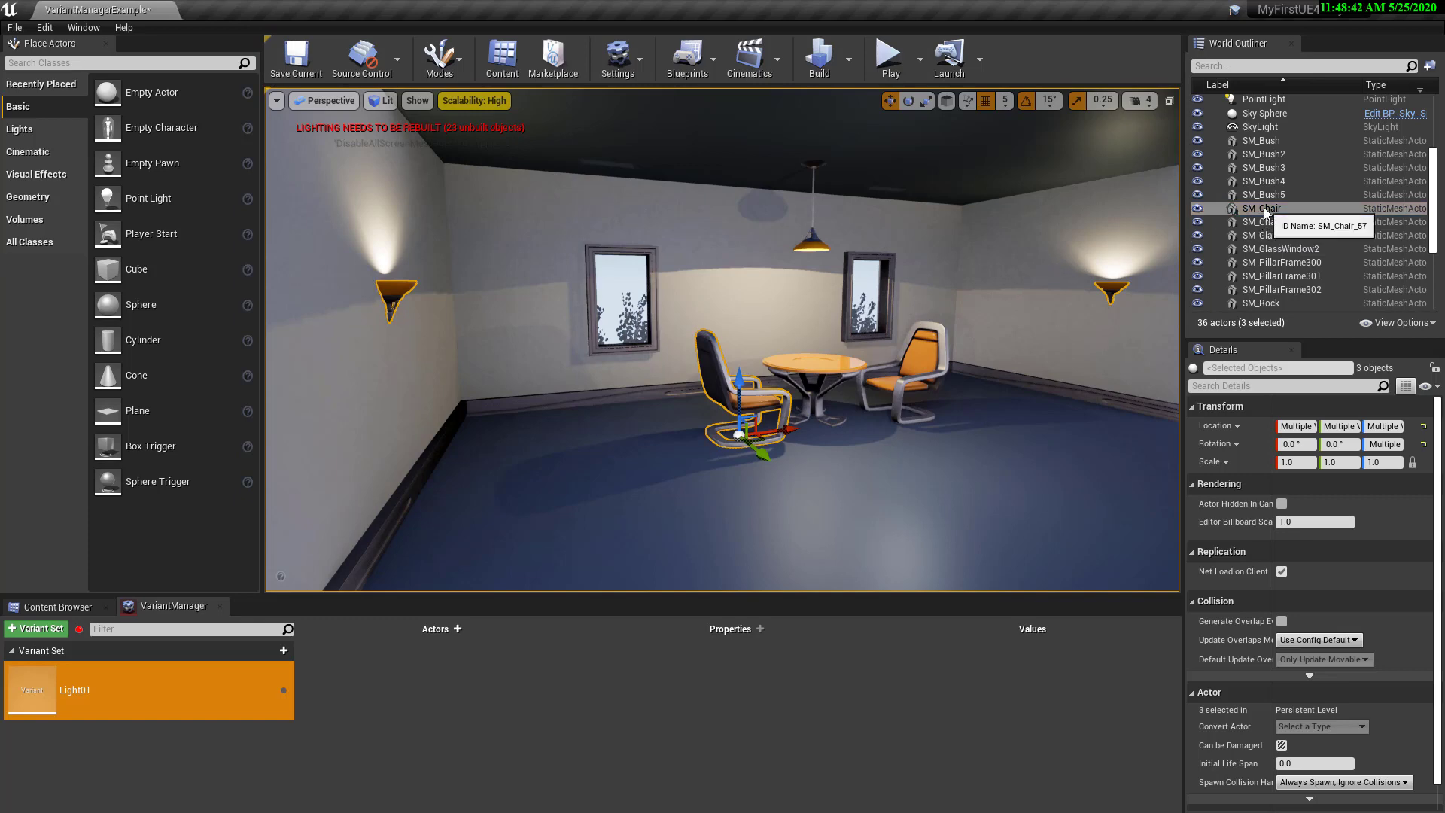
left_click_drag(1263, 207, 186, 689)
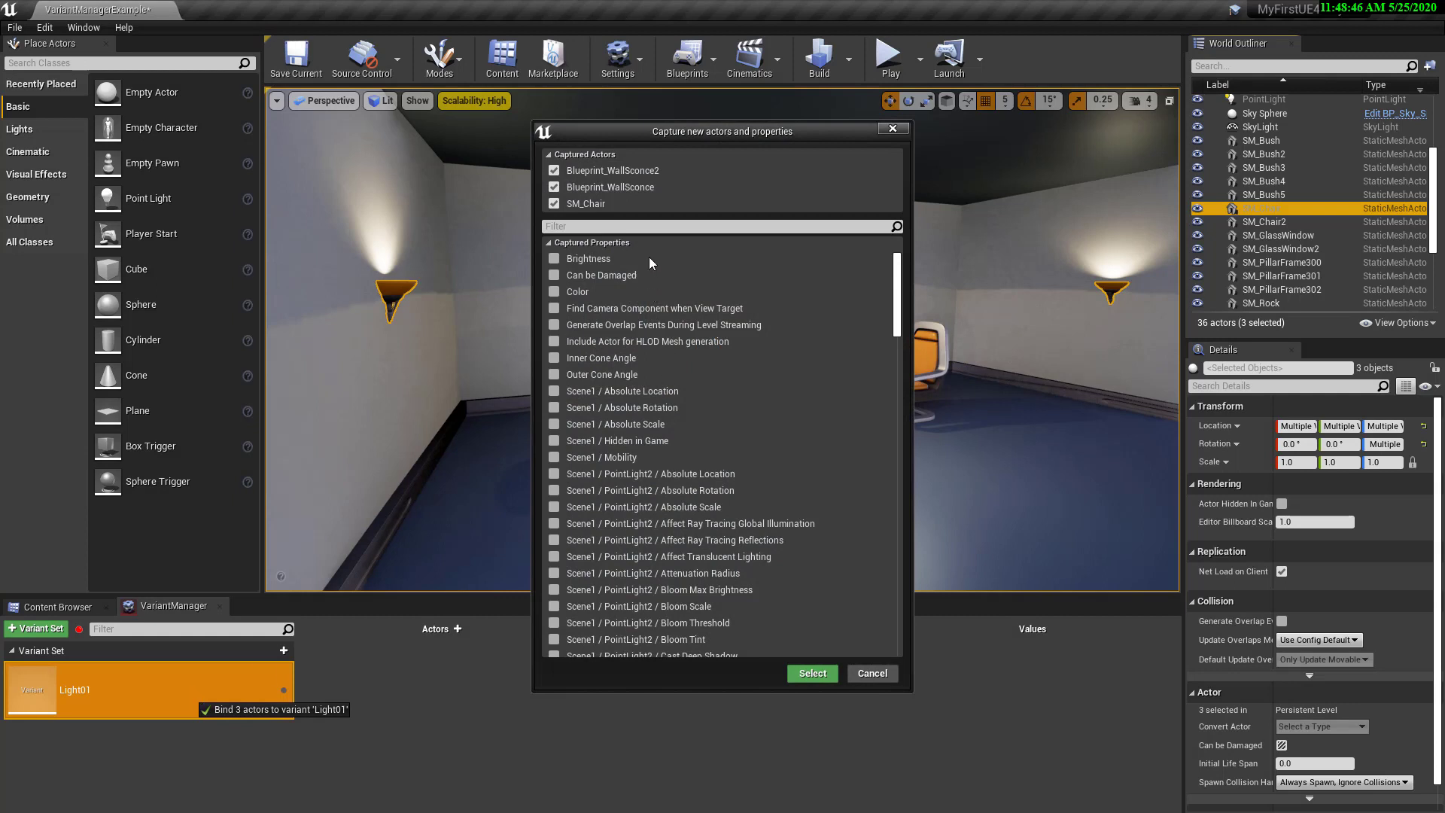
Step: Mark Brightness, Color, Scene1 / Relative Rotation and Scene1 / Relative Location as properties to capture for the bound actors
left_click(554, 258)
left_click(554, 291)
left_click(598, 226)
type("real")
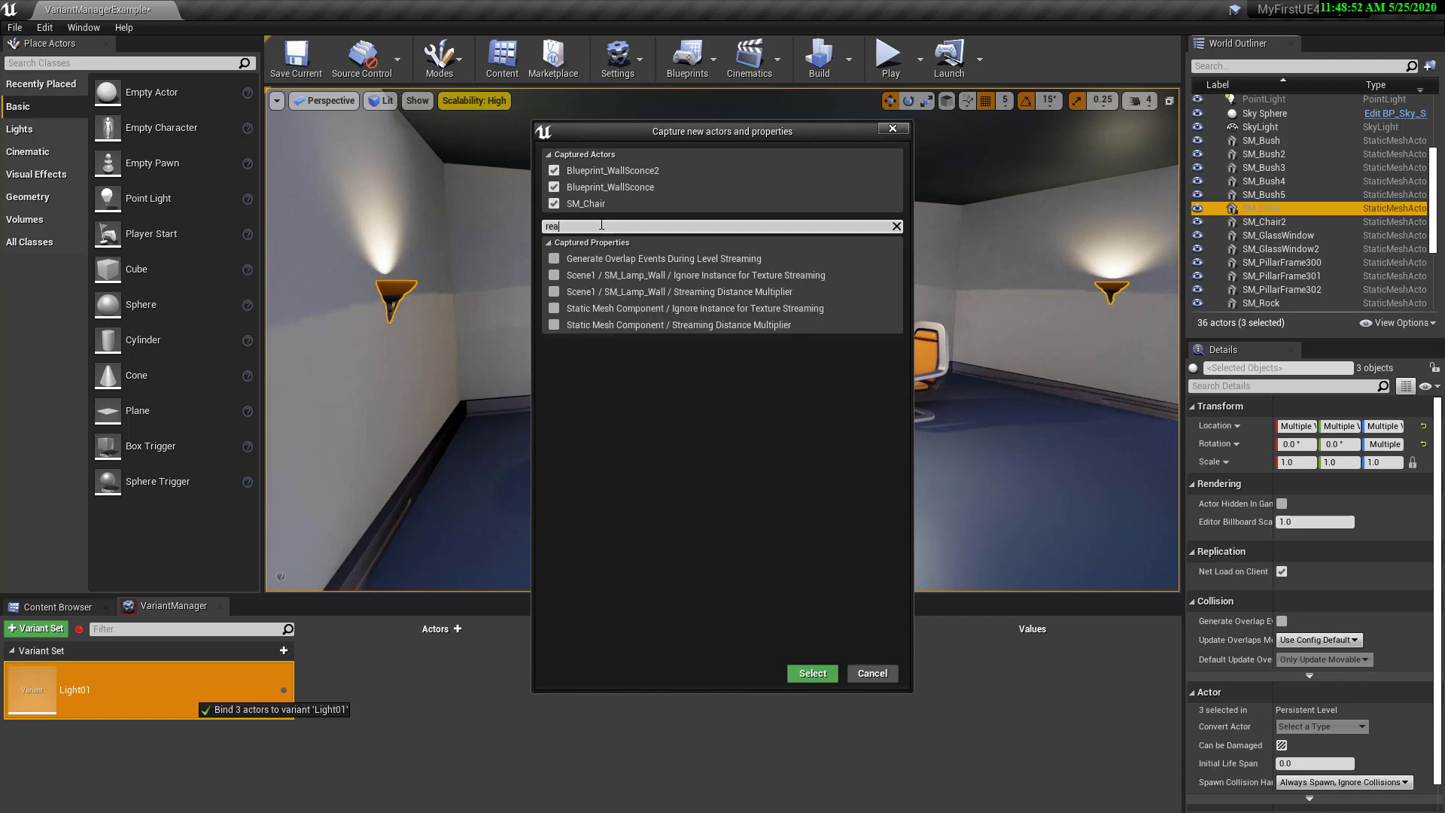
key("BackSpace")
key("BackSpace")
type("l")
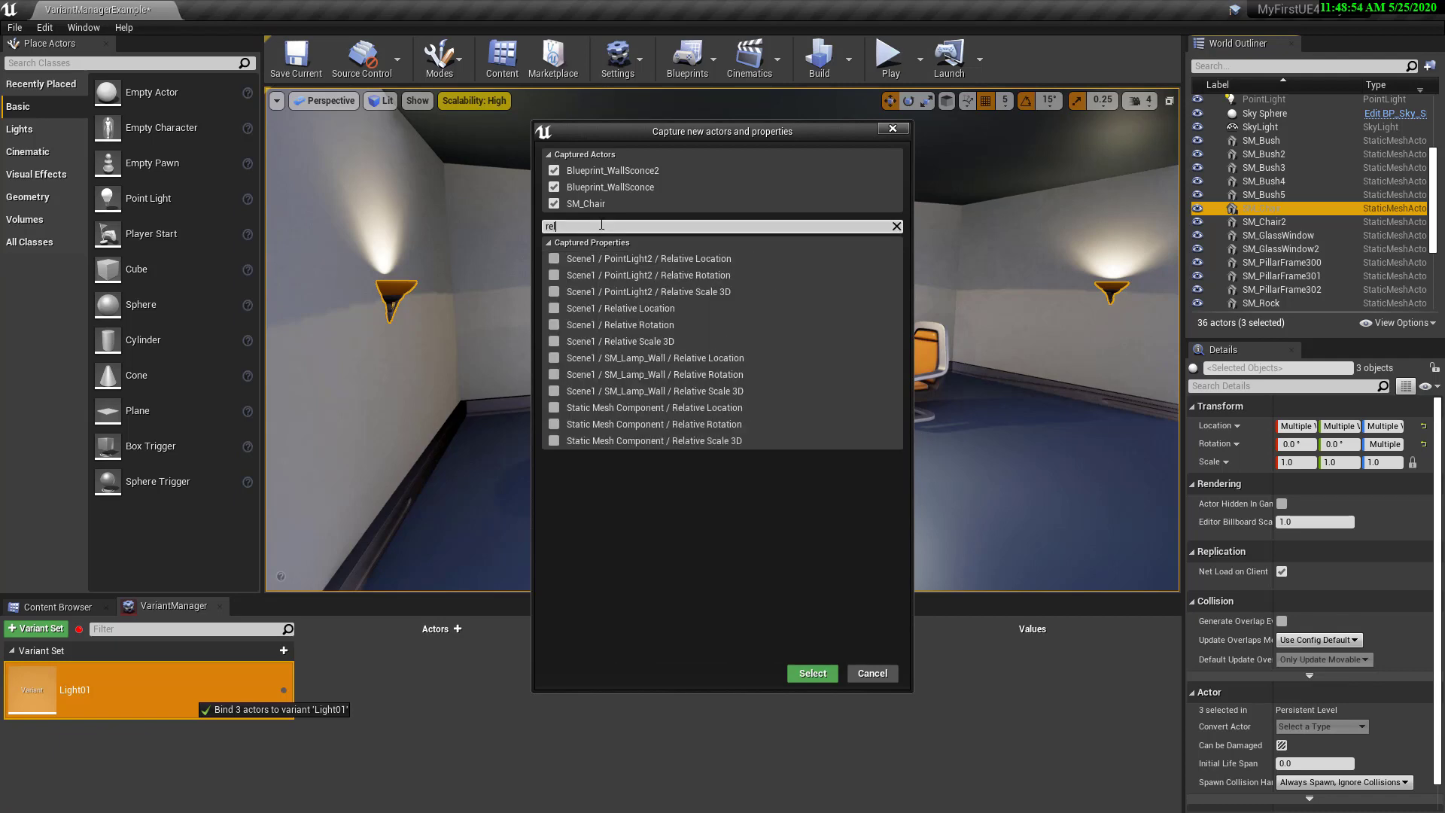
left_click(557, 325)
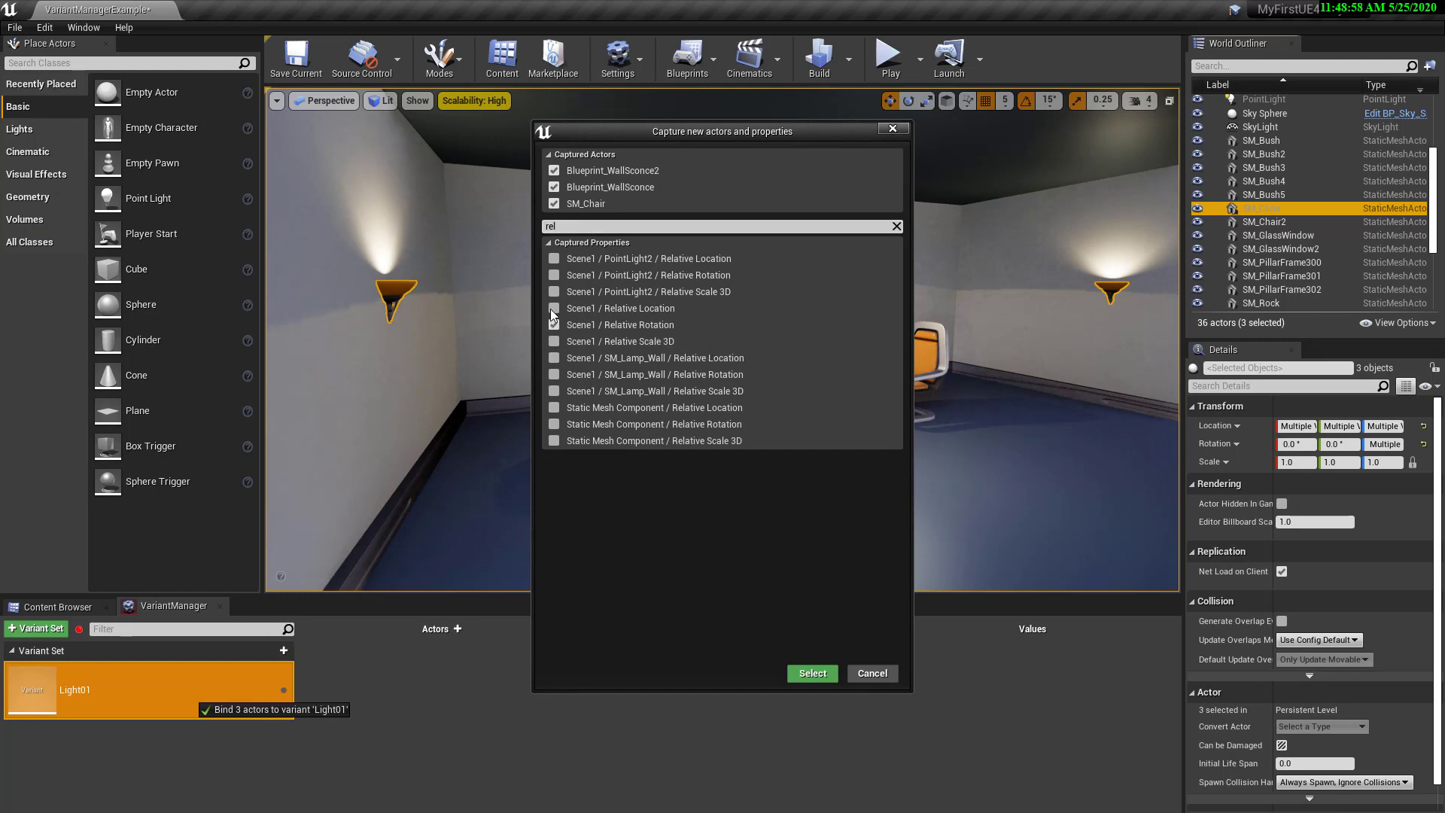
left_click(554, 308)
Step: Add Static Mesh Component / Material[0] to the captured properties and confirm the capture for Light01
key("BackSpace")
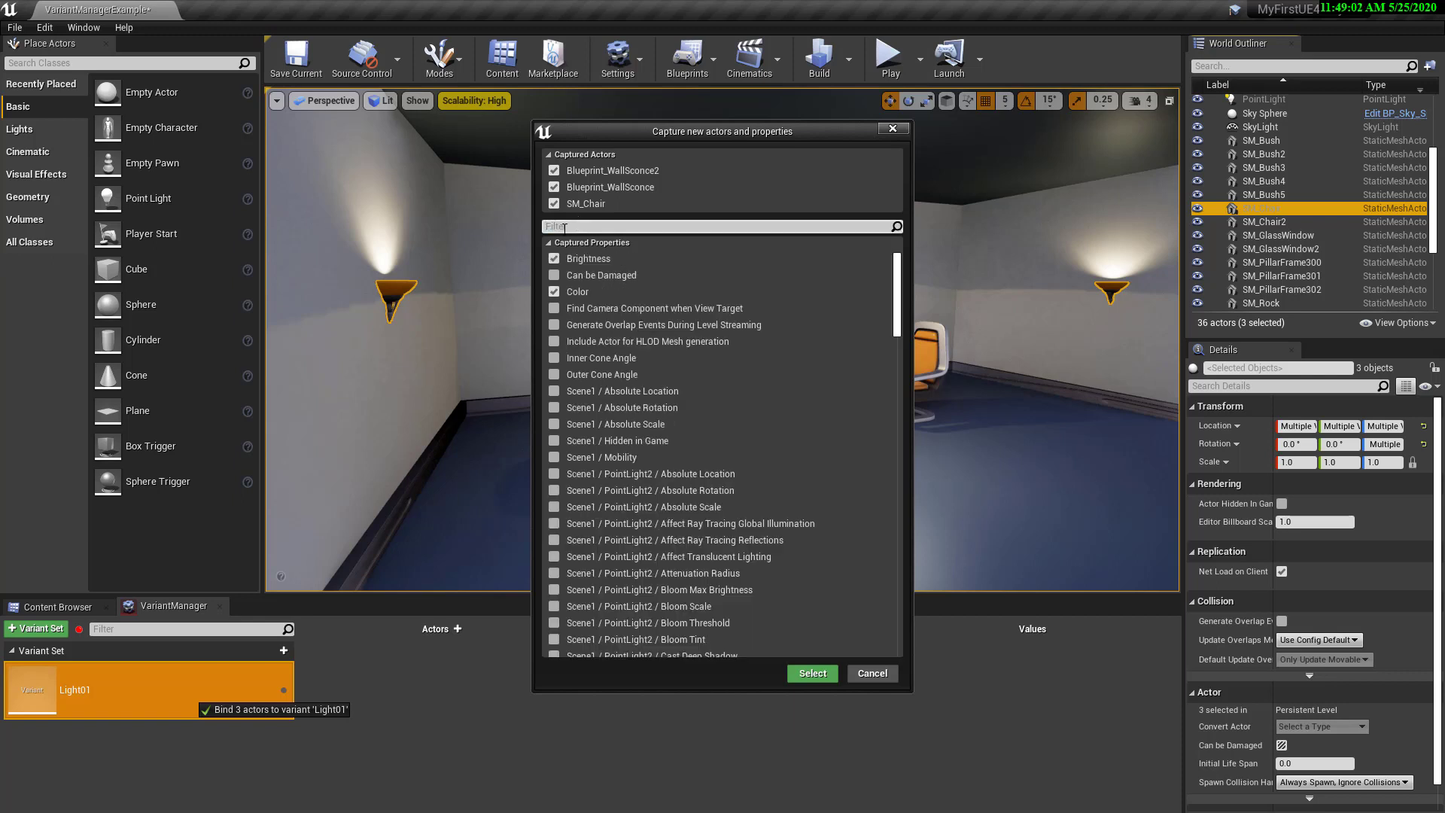
type("material")
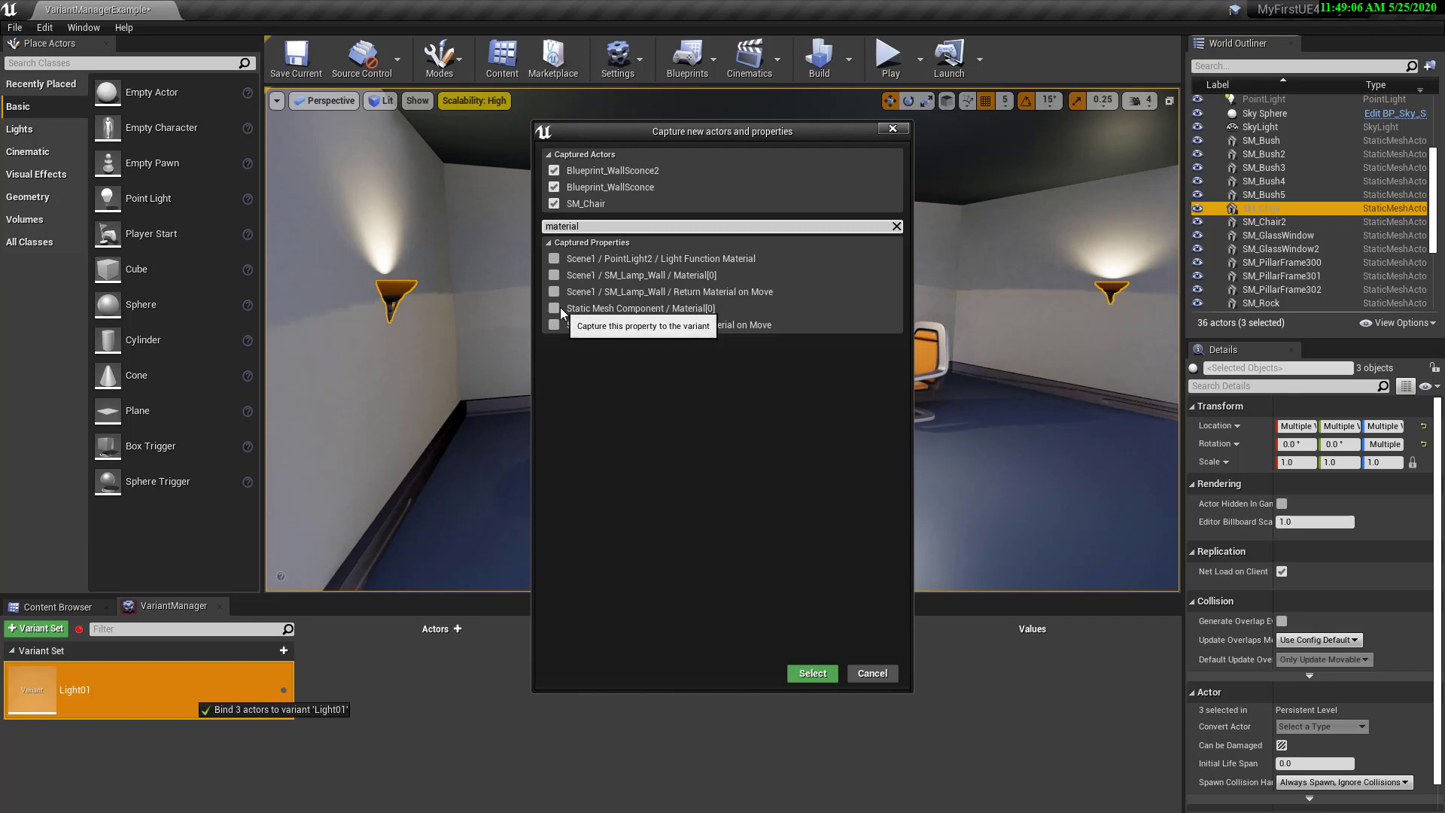
left_click(553, 309)
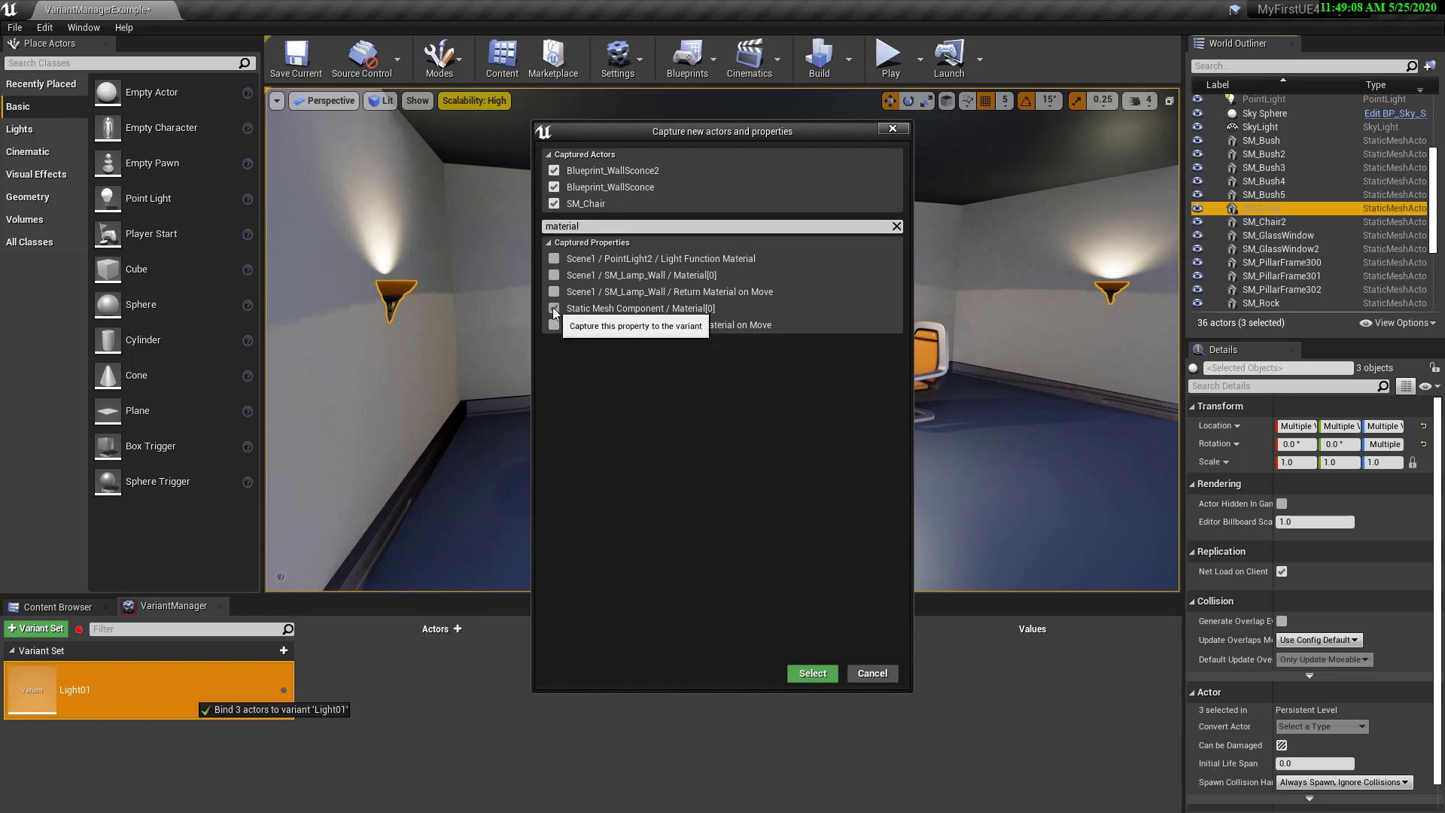
left_click(812, 673)
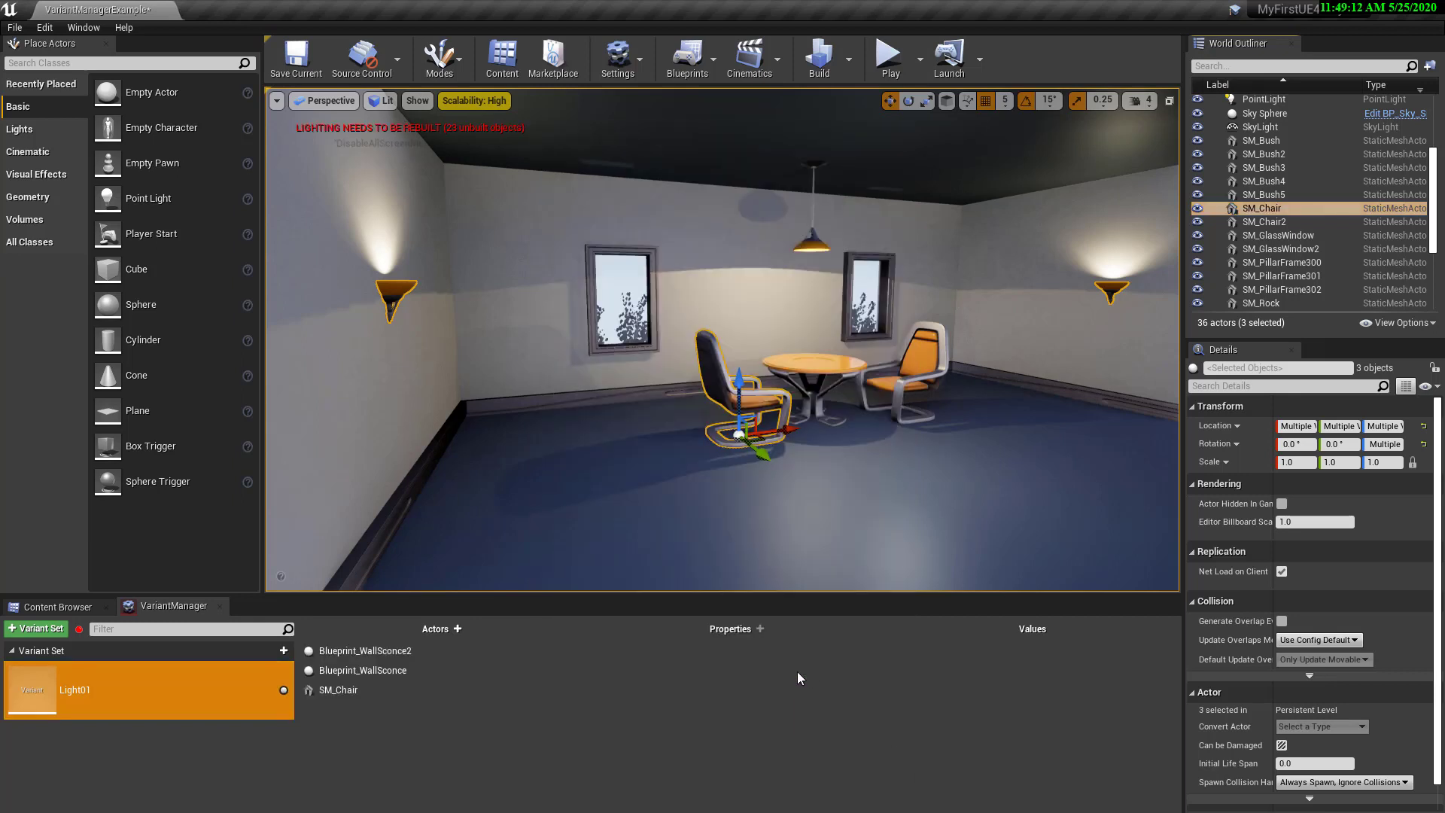
Step: Examine the captured properties and values of Blueprint_WallSconce2, Blueprint_WallSconce and SM_Chair in the Light01 variant
left_click(363, 652)
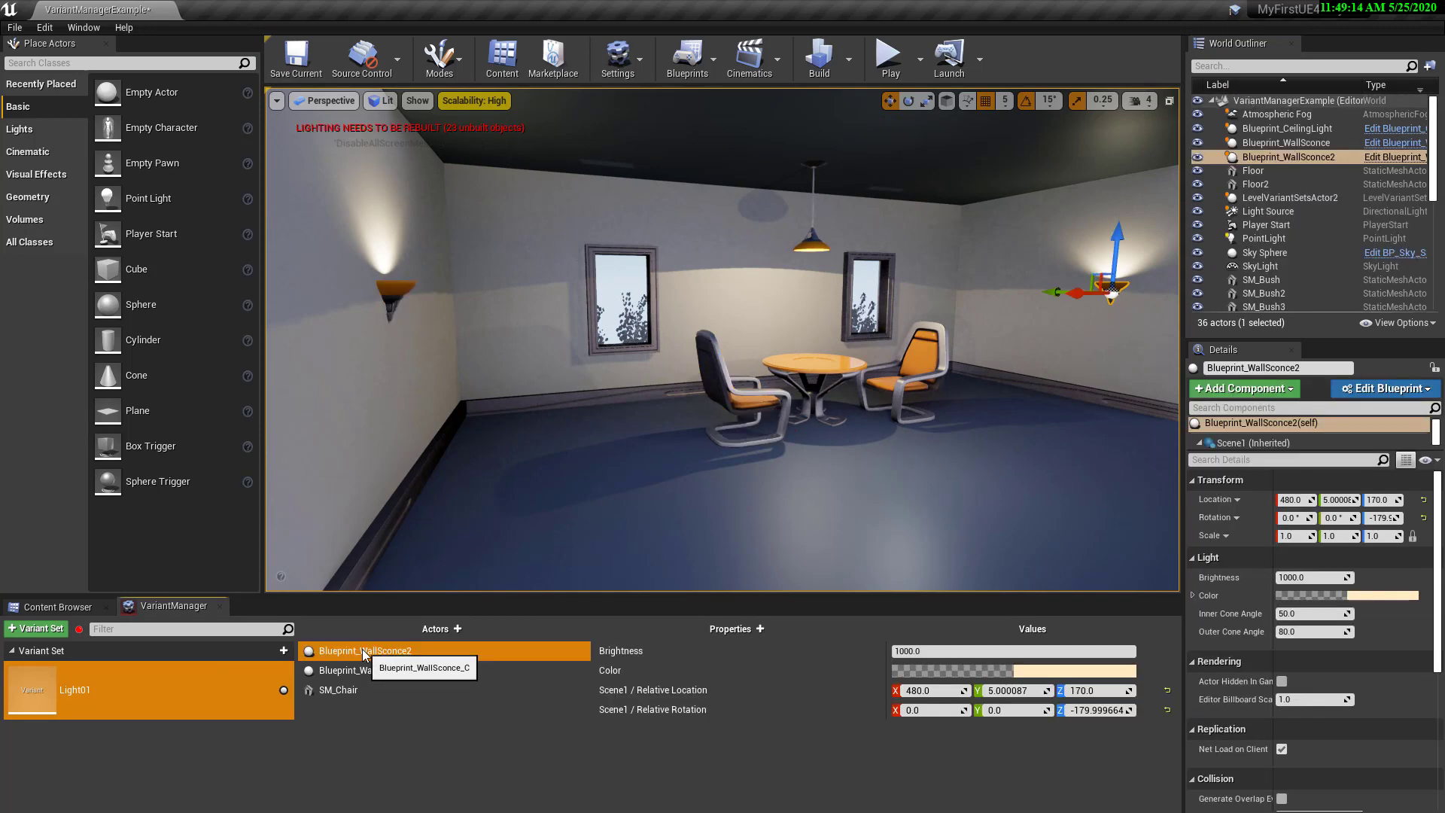
left_click(344, 670)
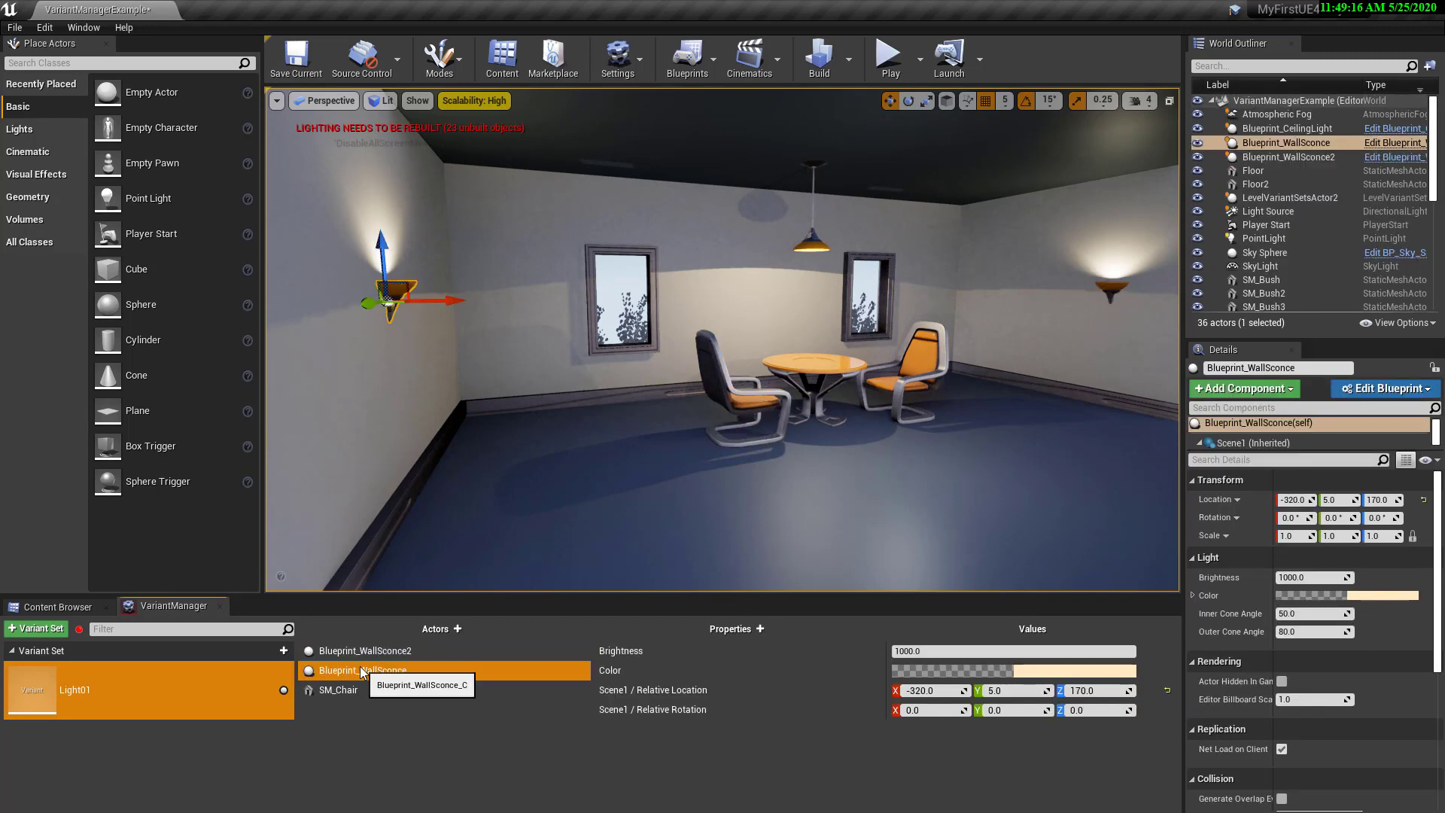
left_click(334, 691)
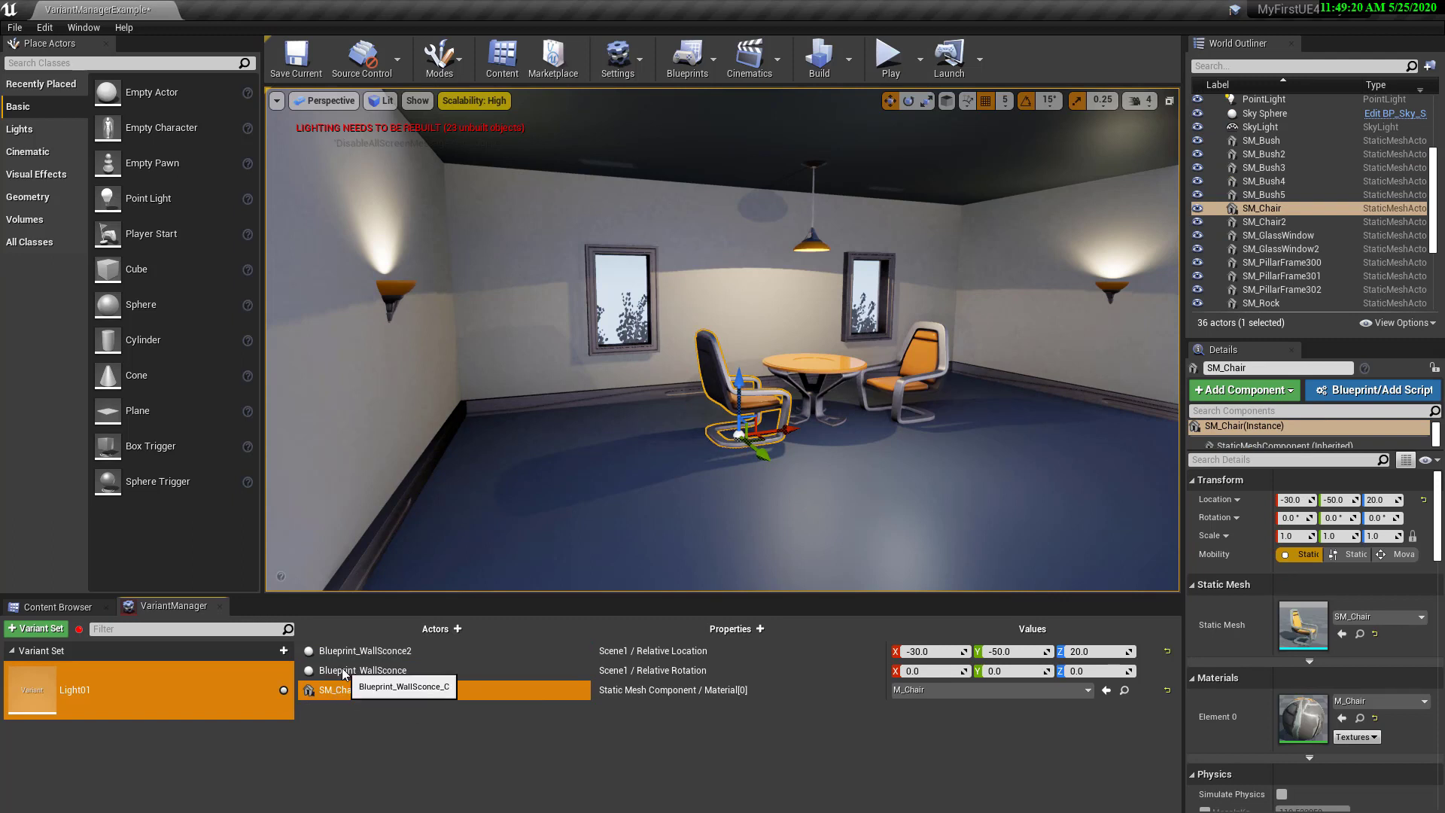
Step: Try M_Chrome as SM_Chair's captured Material[0] value in Light01, and re-record the chair's current material over it
right_click(664, 653)
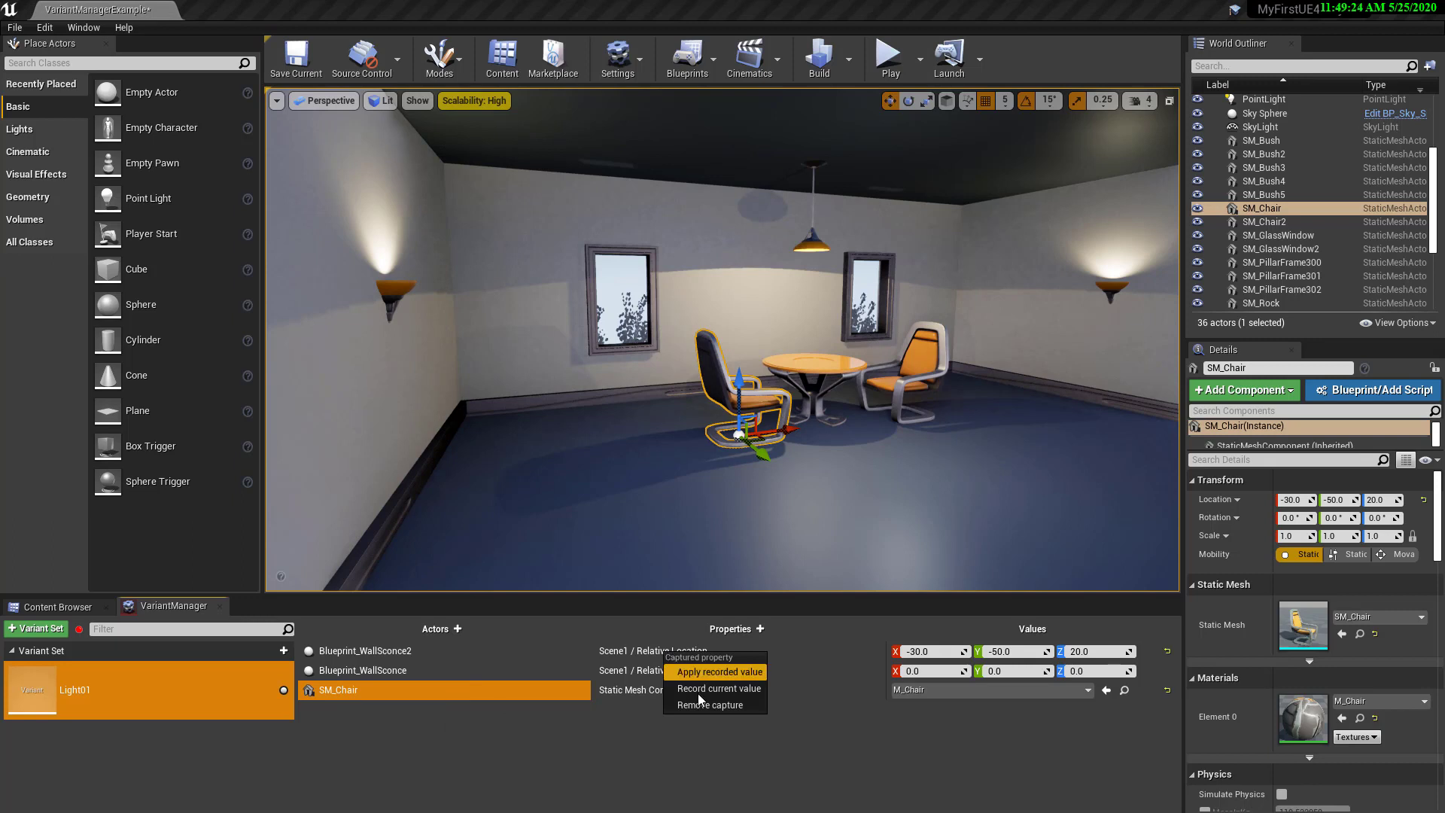
left_click(362, 692)
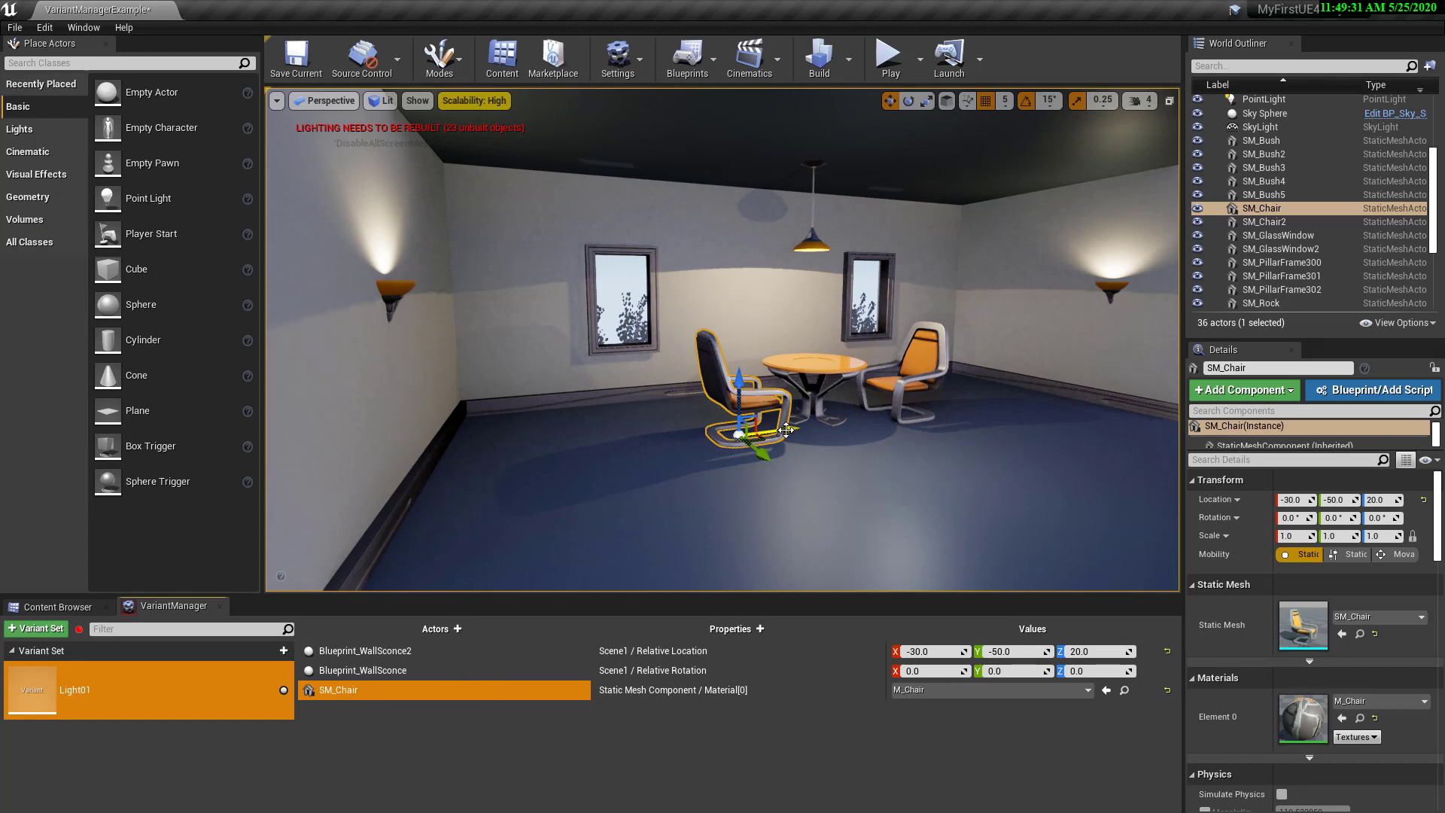
left_click(1045, 689)
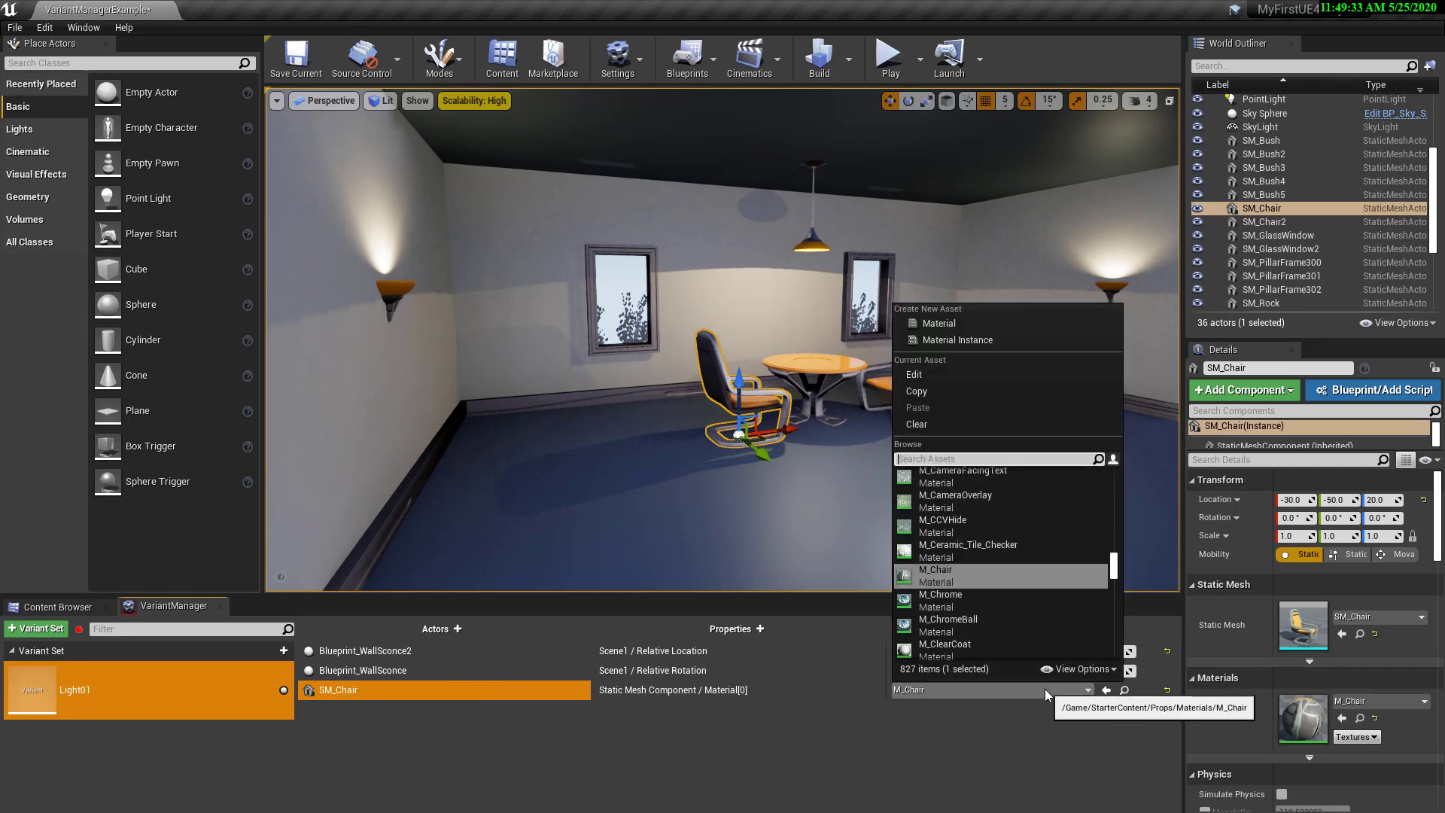
left_click(973, 608)
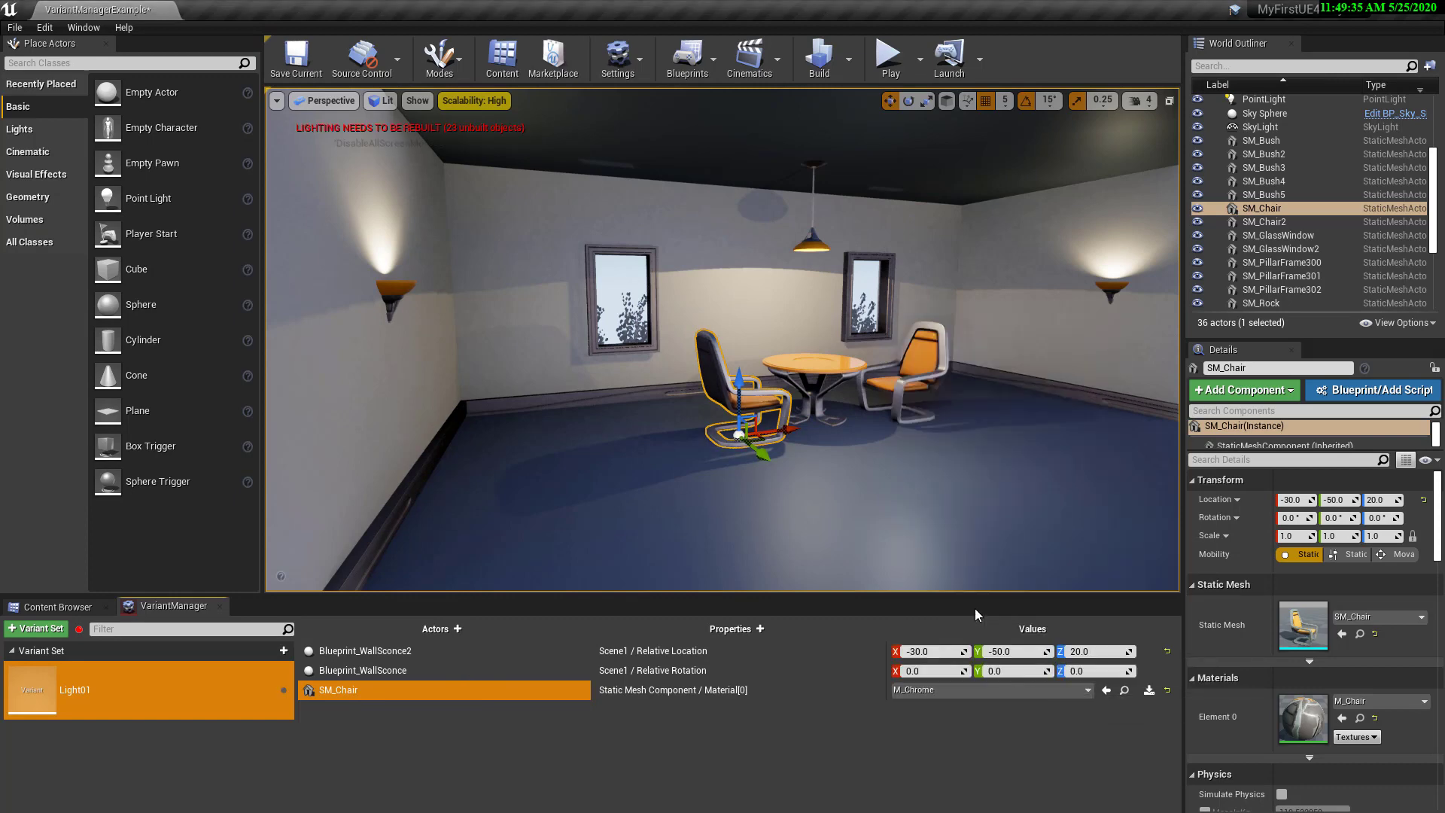
left_click(1149, 690)
Step: Turn on automatic recording of property changes and set SM_Chair's Material[0] to M_Chrome in Light01
left_click(79, 628)
left_click(996, 691)
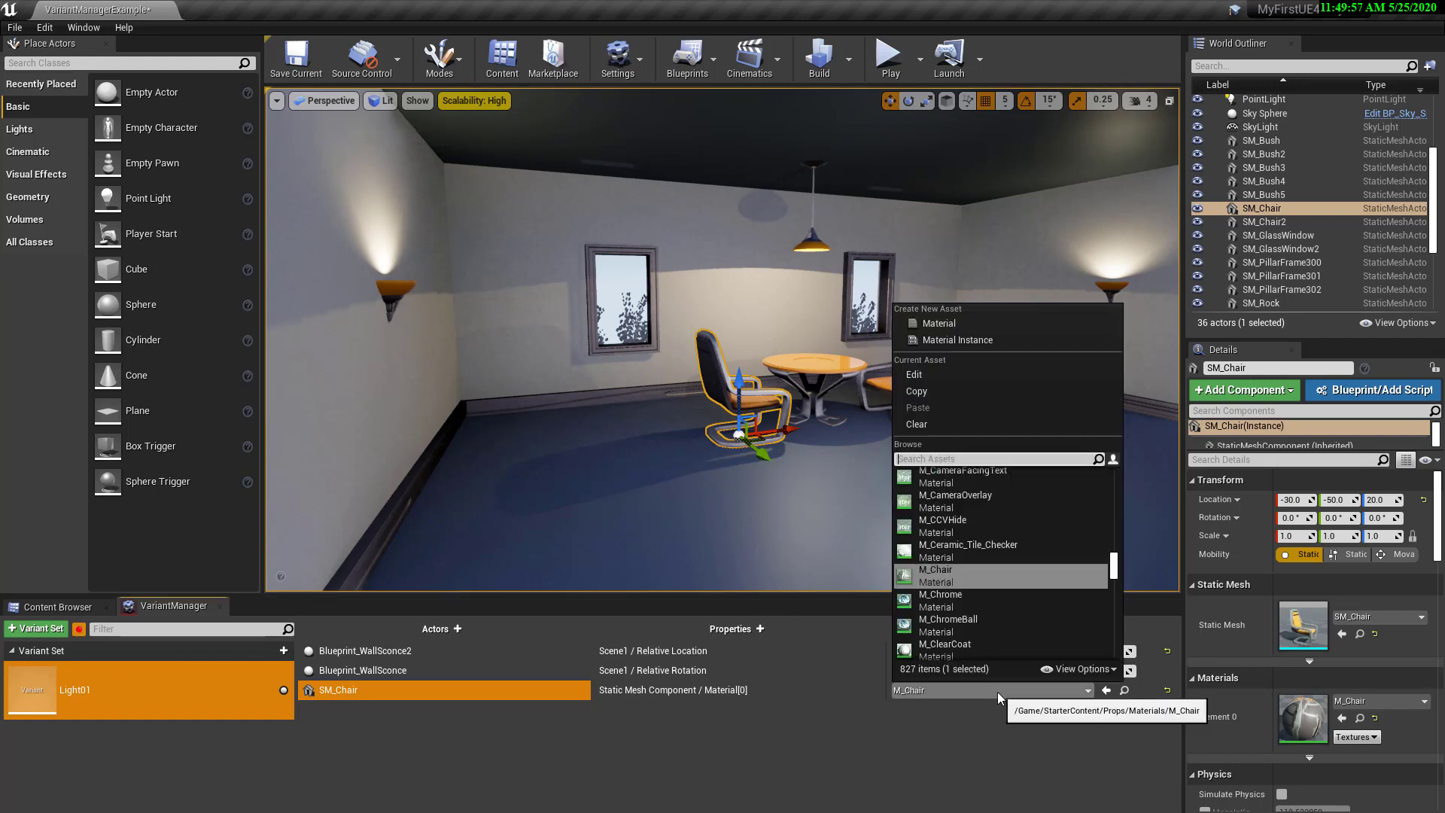
left_click(949, 607)
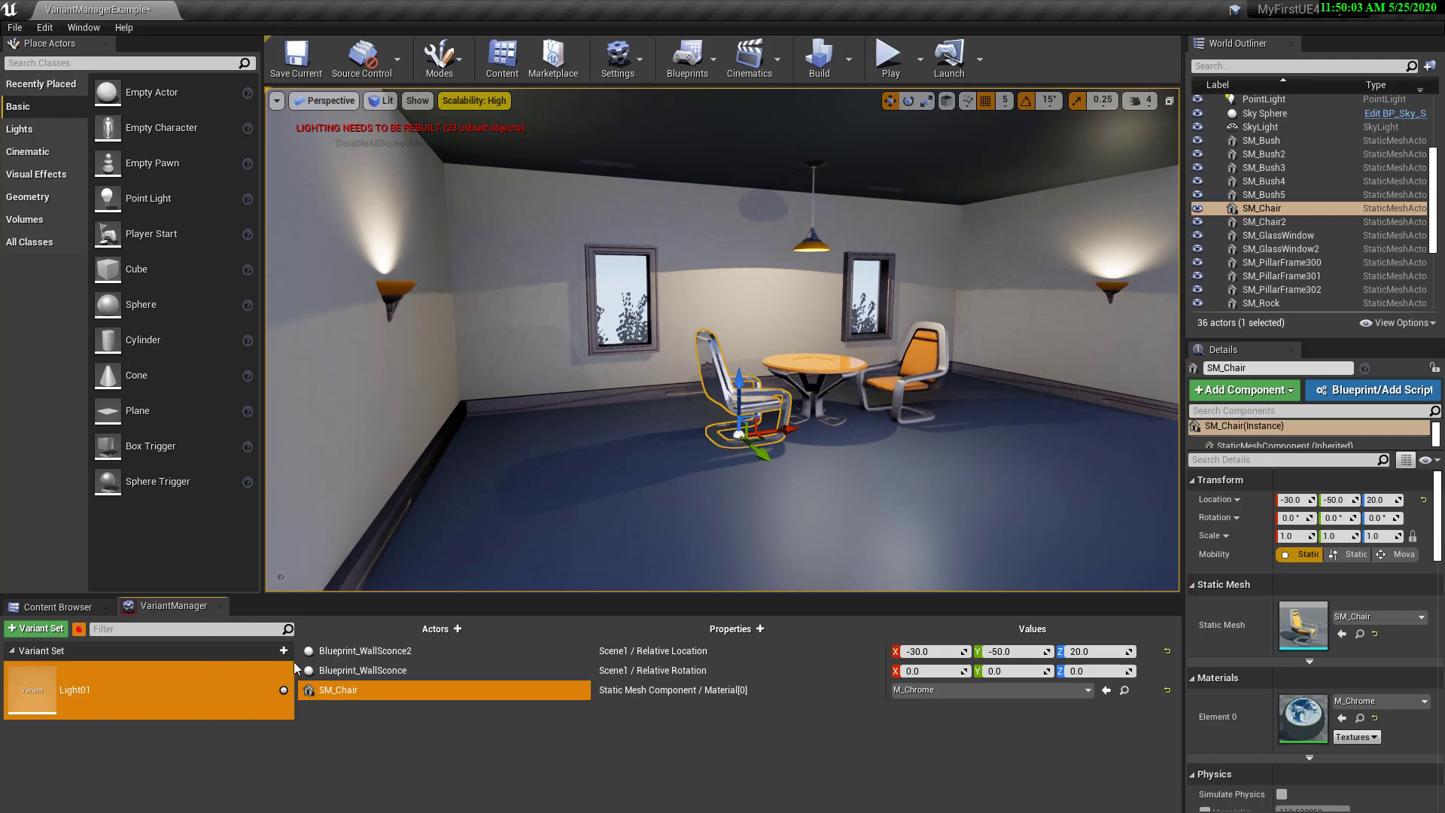
Step: Rotate SM_Chair to about 45° around Z and move it to about X -72.4, Y -7.6
key("e")
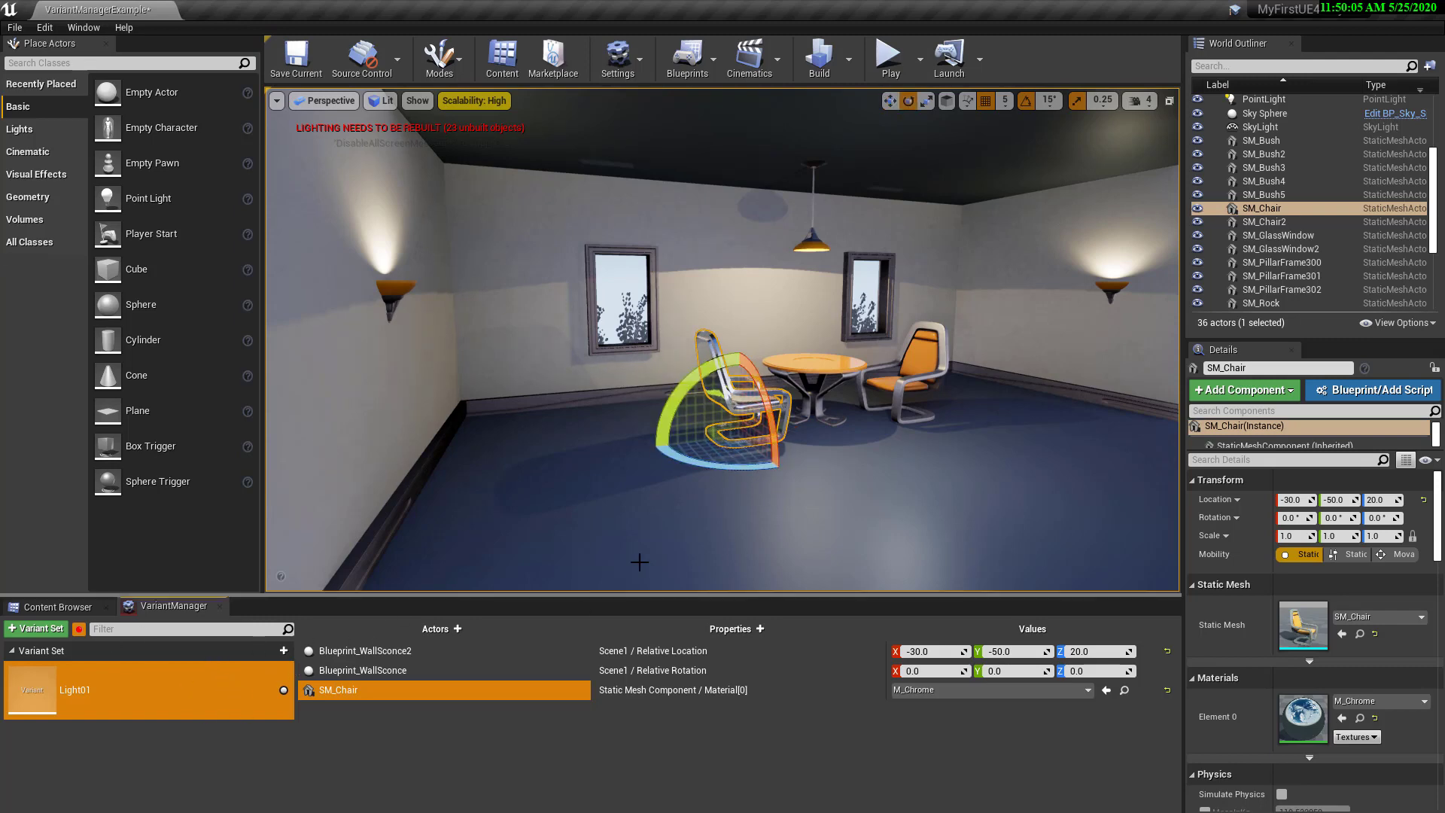
mouse_move(719, 471)
left_mouse_down()
mouse_move(725, 452)
mouse_move(689, 481)
mouse_move(701, 471)
left_mouse_up()
key("w")
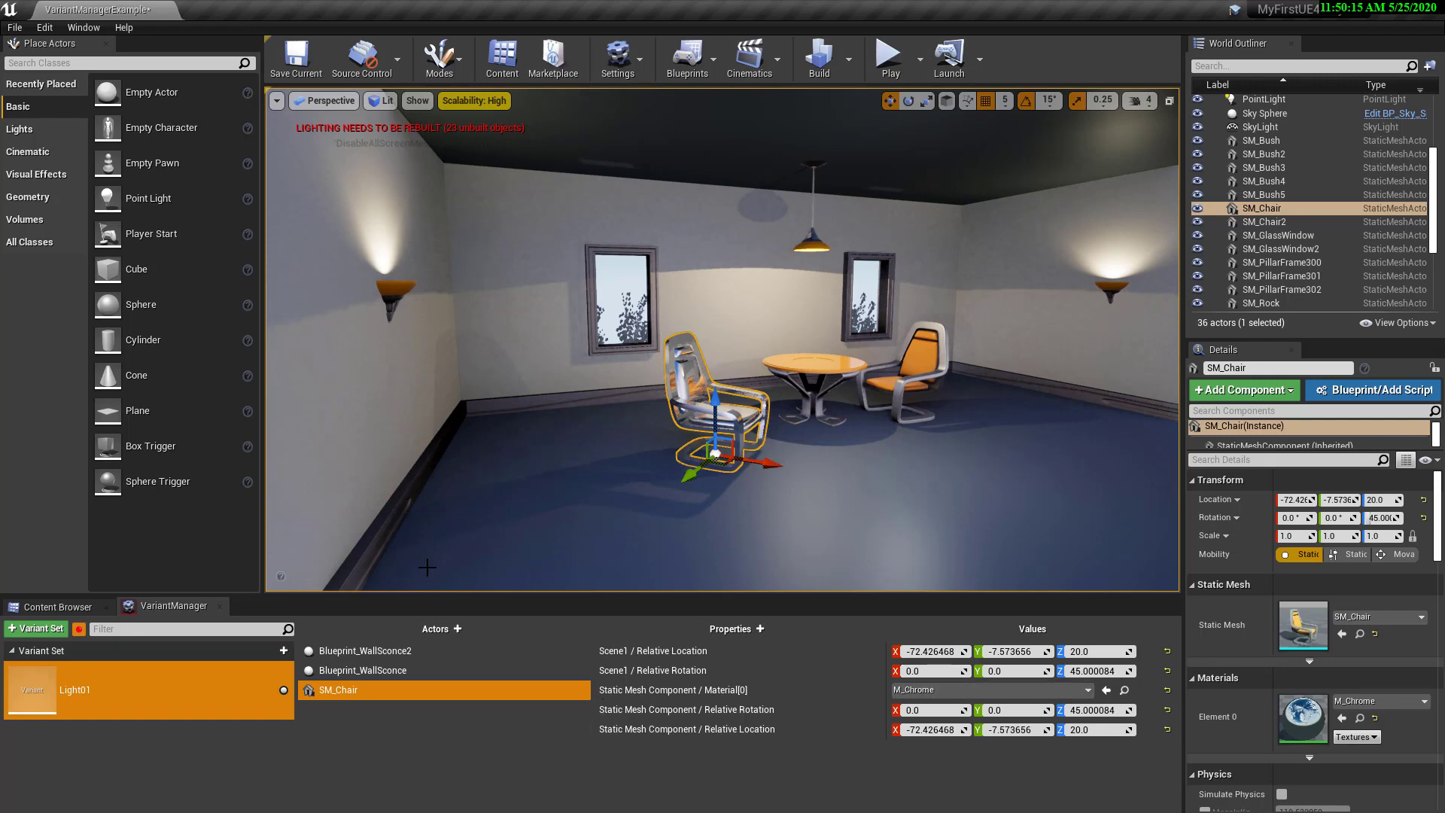
Step: Set Blueprint_WallSconce's captured Color to light blue (sRGB B0D6FF) and Brightness to 500, and apply Light01
left_click(408, 668)
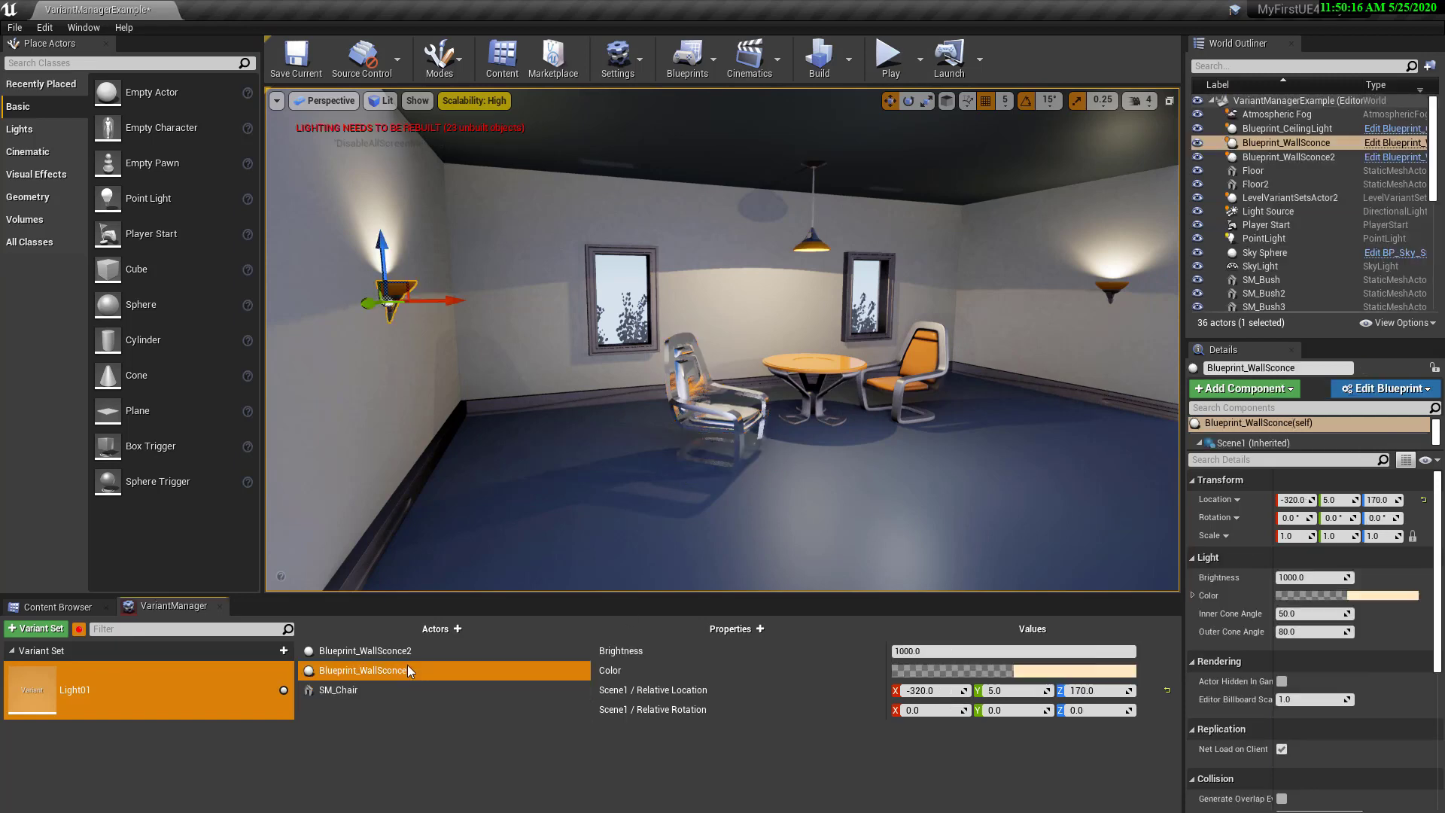
left_click(1063, 678)
left_click_drag(1152, 521, 1123, 512)
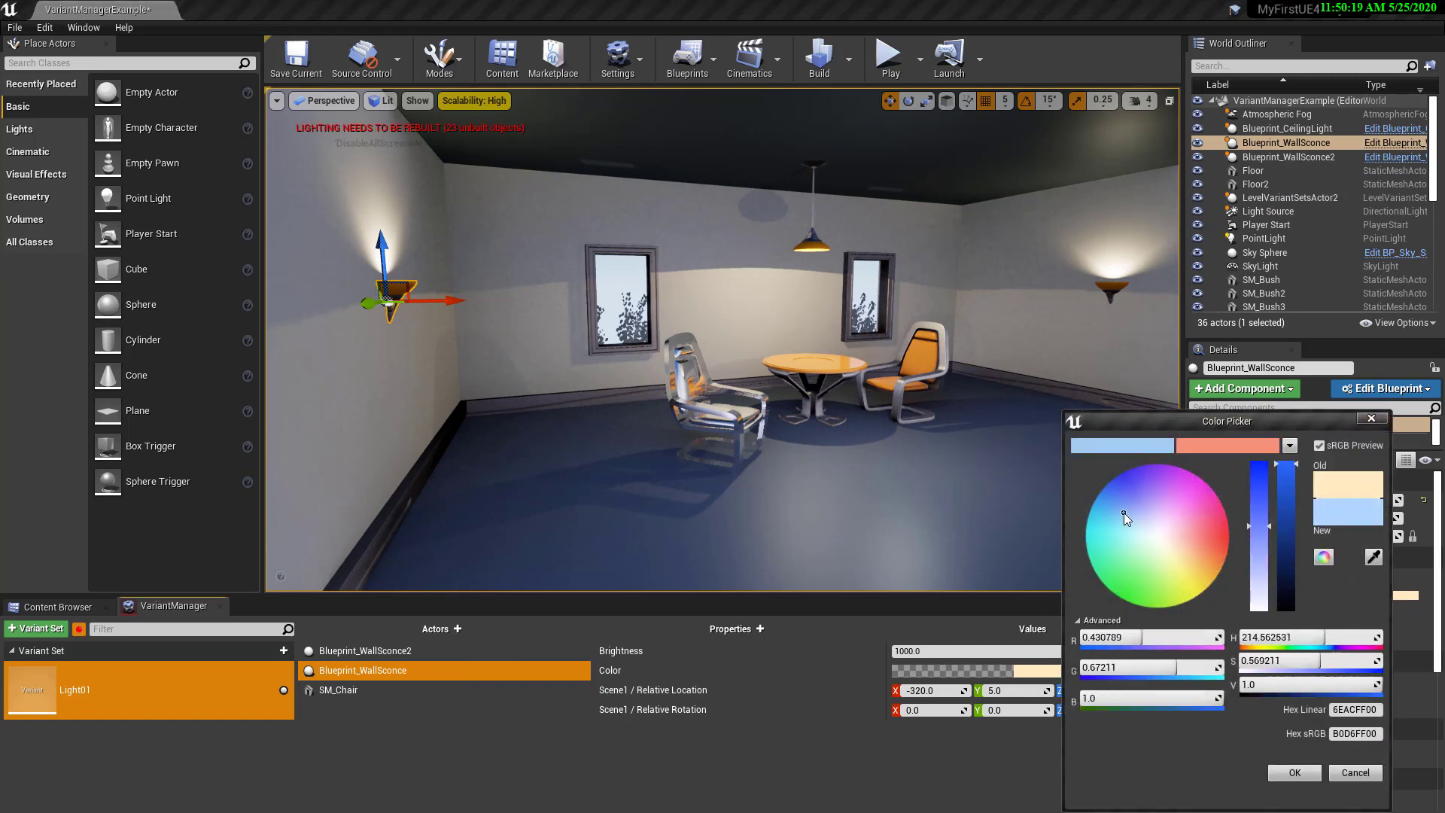
left_click(1294, 772)
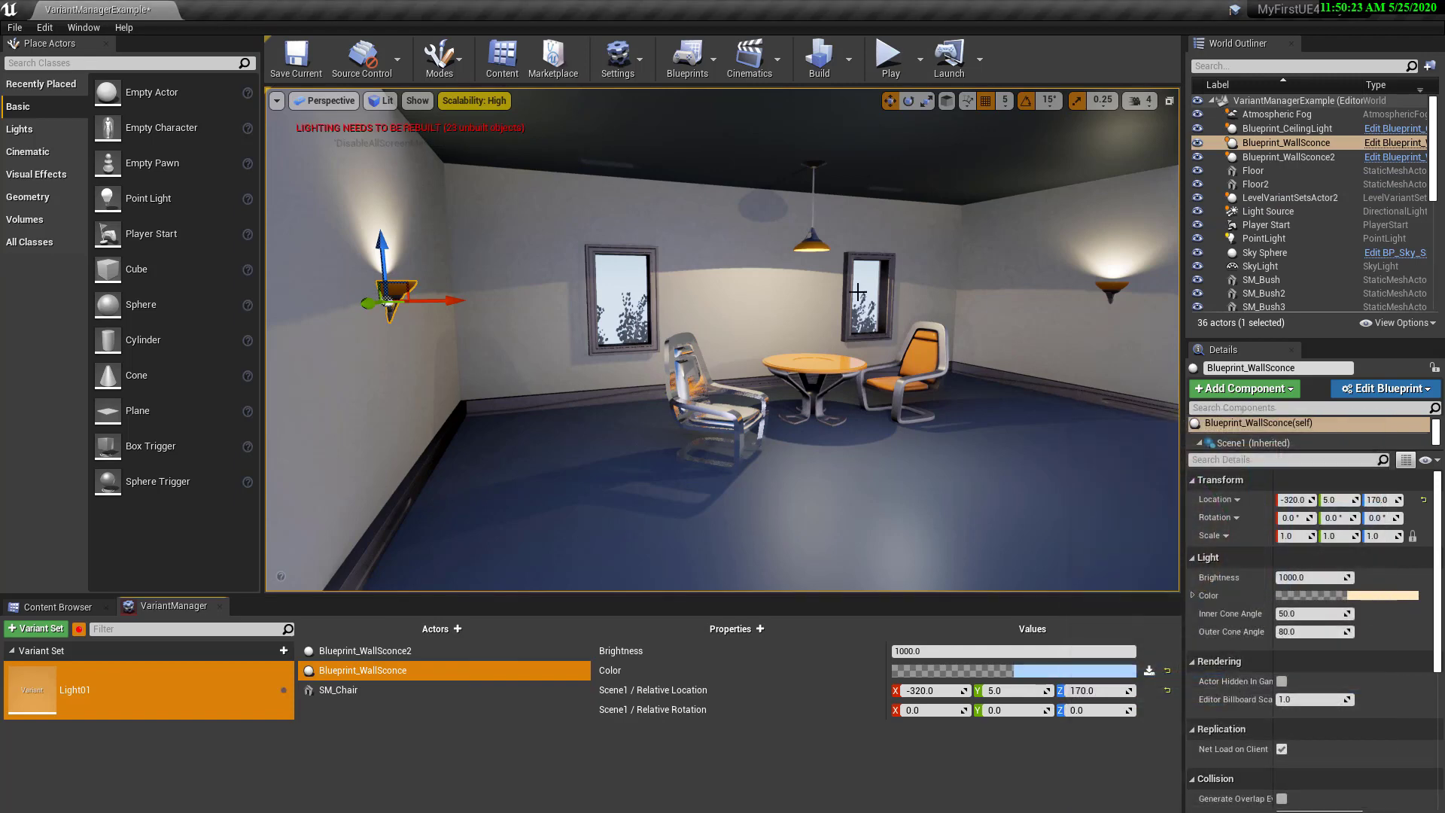
left_click(964, 649)
type("500")
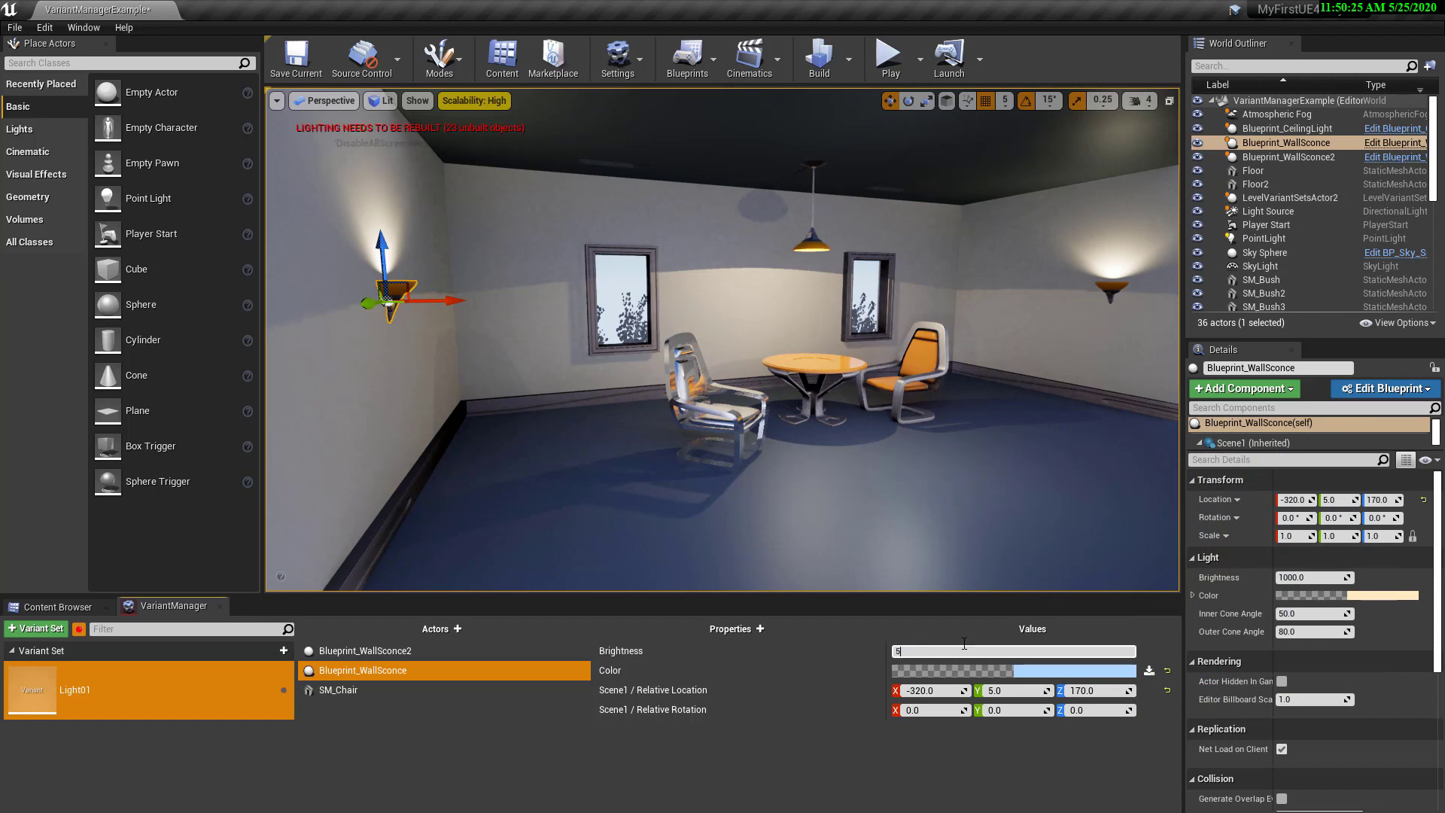
key("Return")
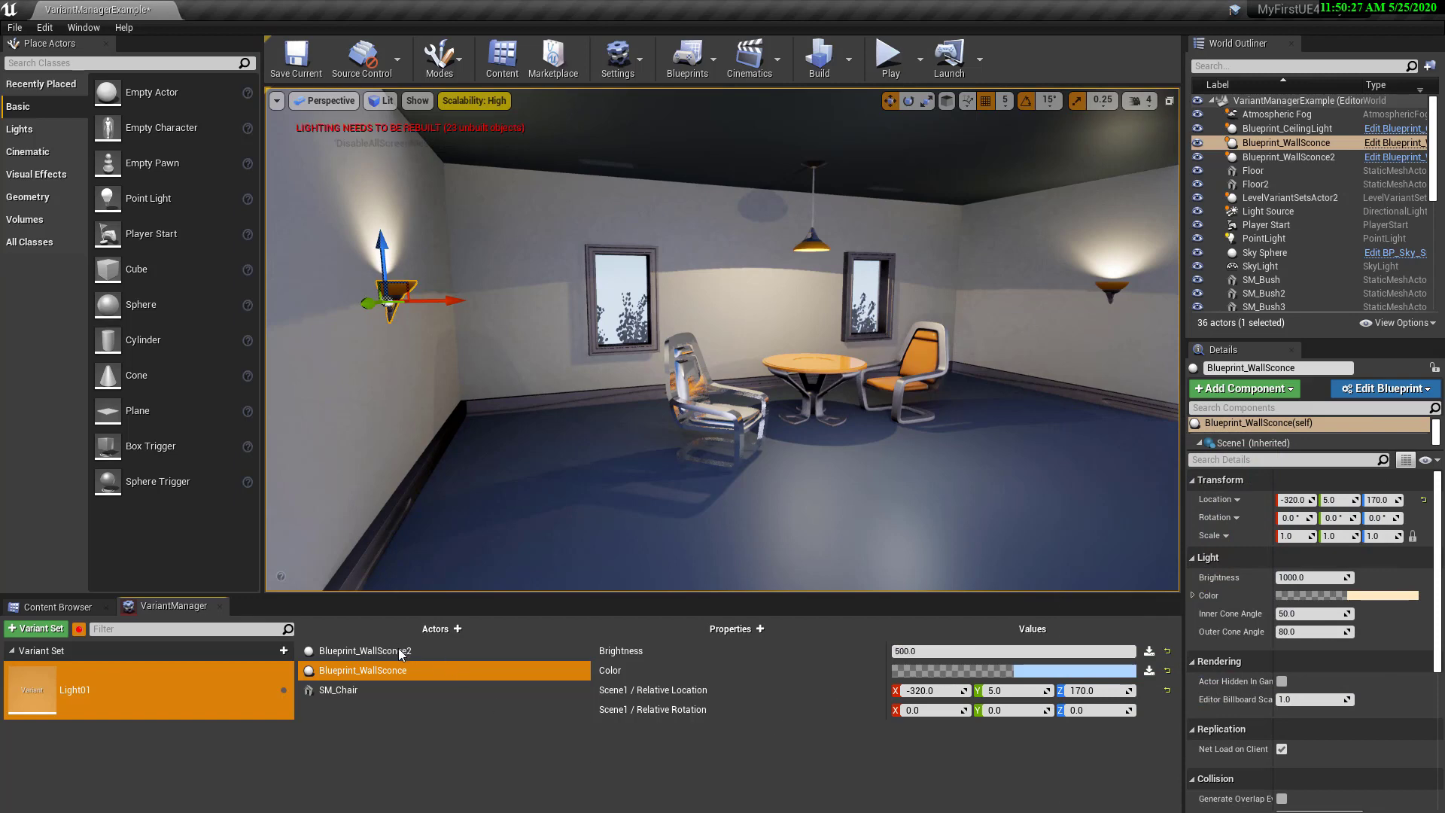
double_click(164, 678)
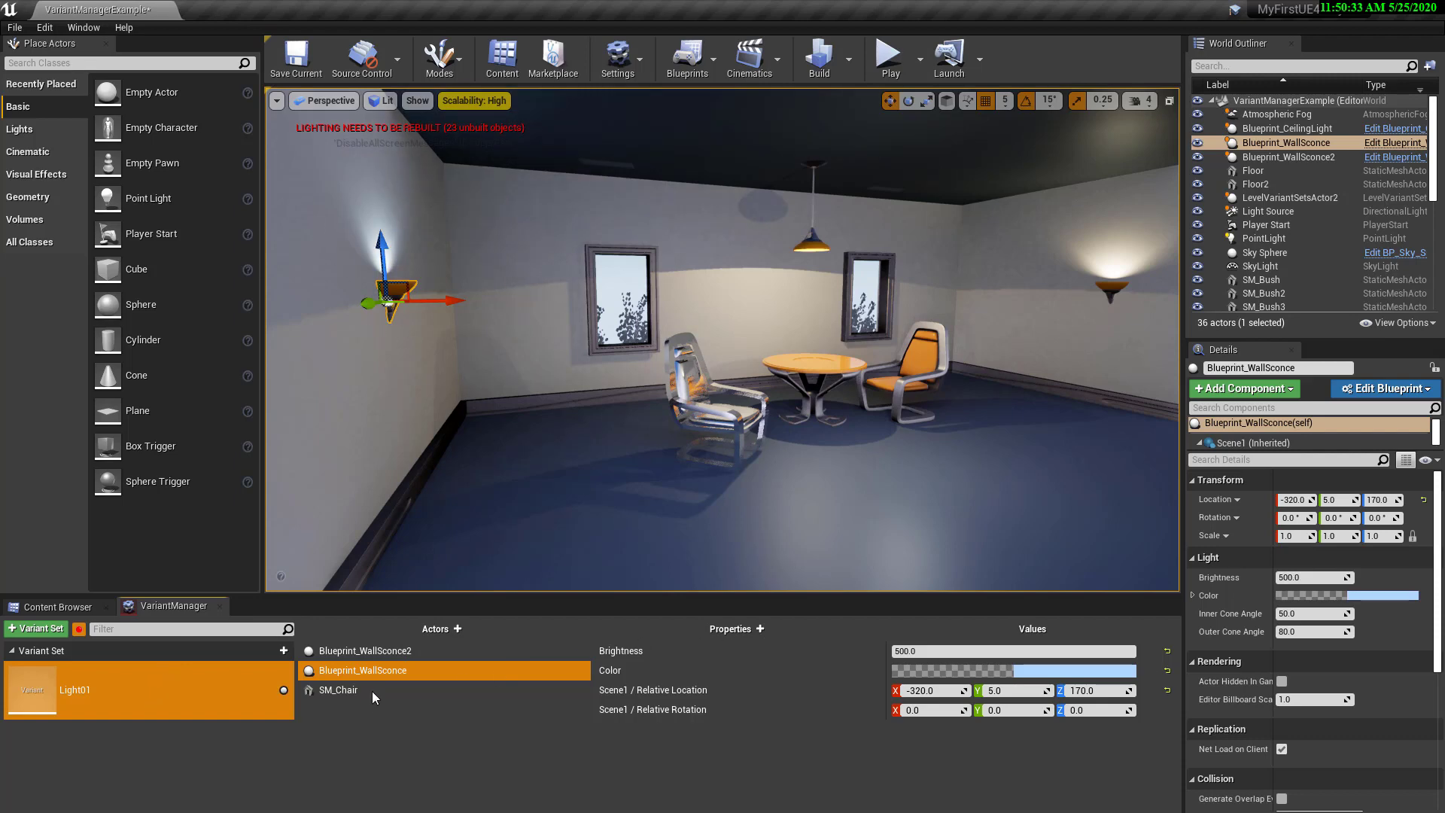
Step: Set Blueprint_WallSconce2's Color to light pink (sRGB FFC9EB) and Brightness to 5000, and apply Light01
left_click(385, 651)
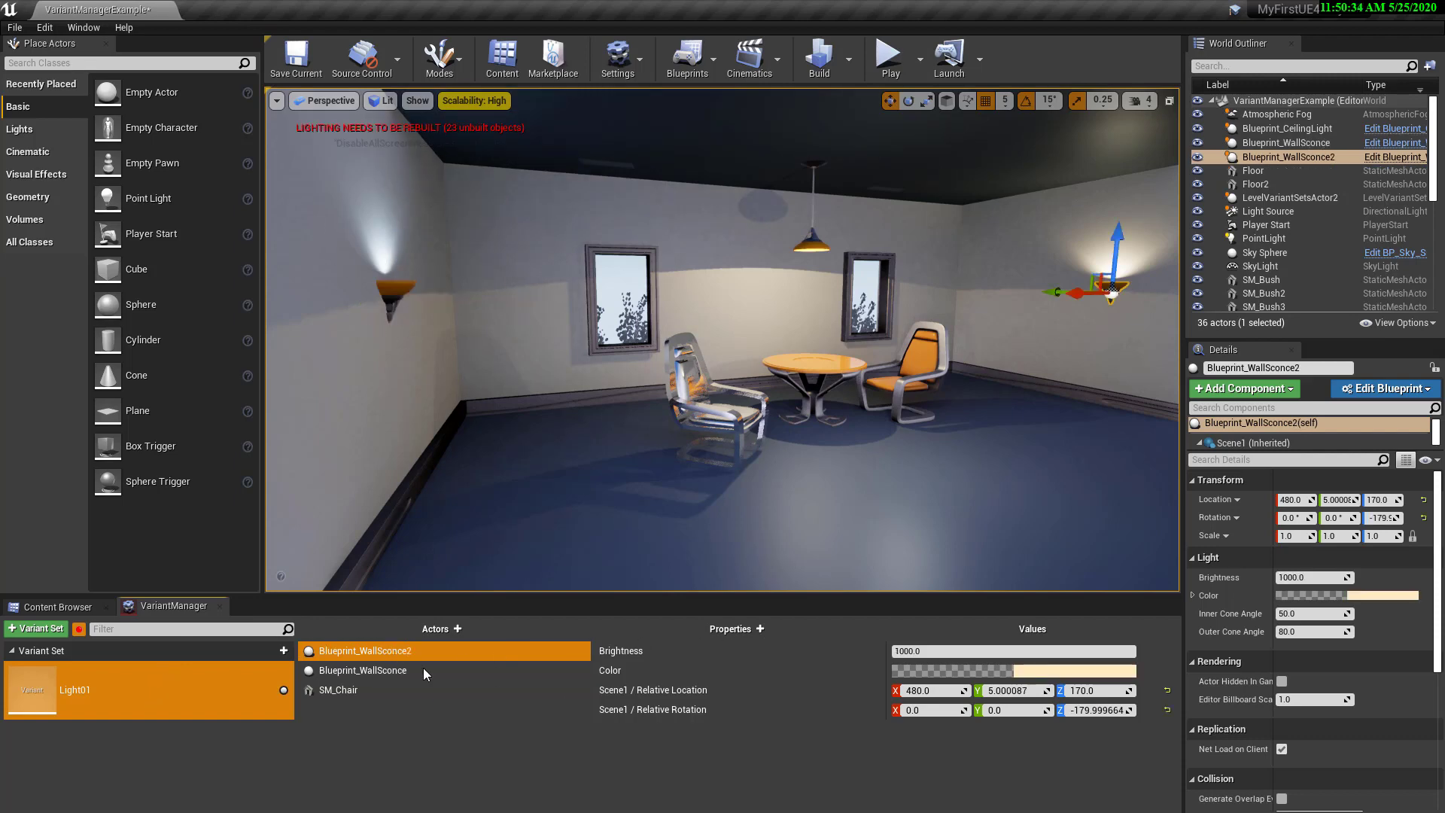
left_click(1050, 672)
left_click_drag(1166, 554, 1170, 518)
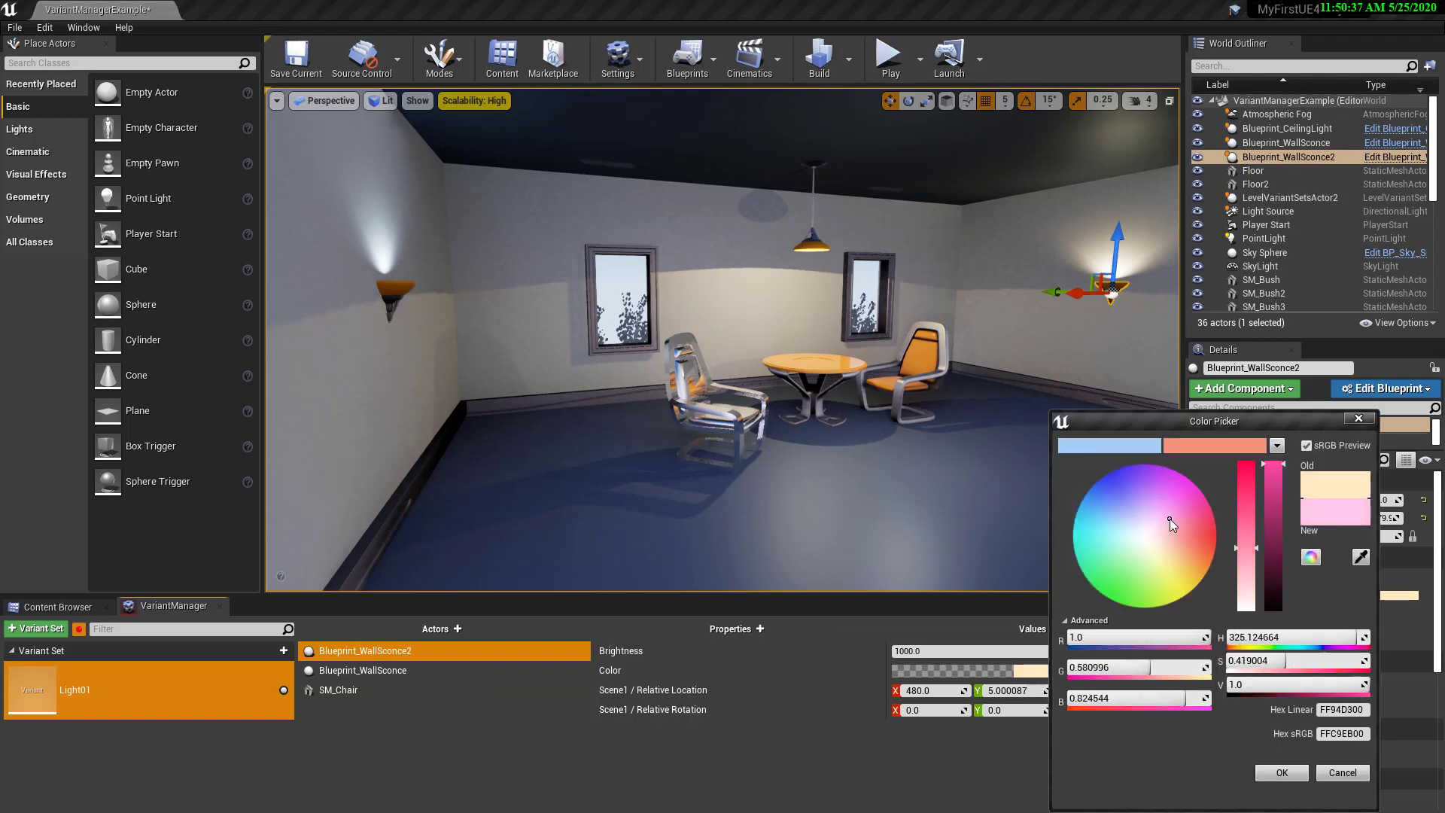
left_click(1279, 774)
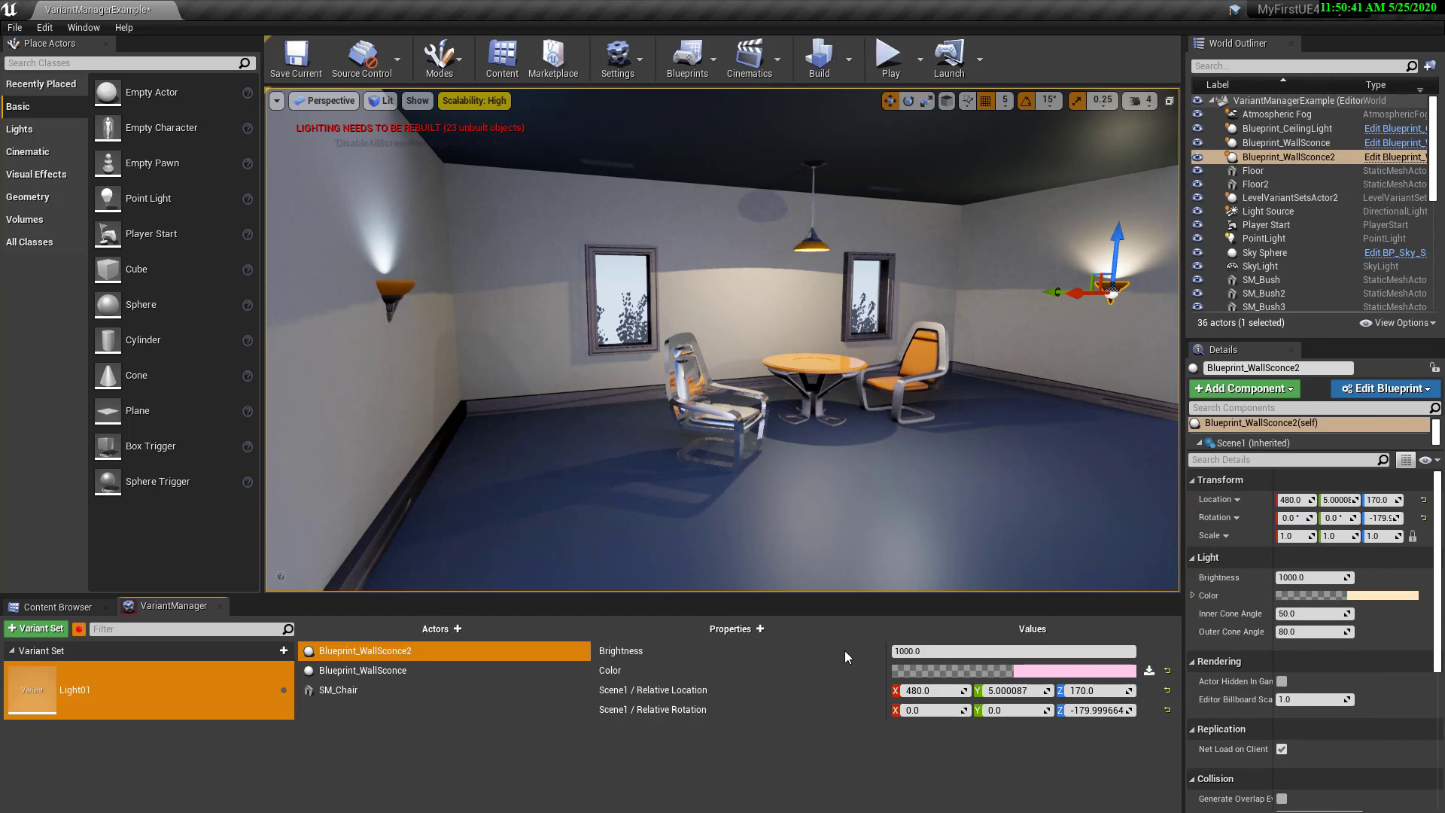
left_click_drag(912, 649, 864, 649)
left_click(895, 650)
type("5000")
key("Return")
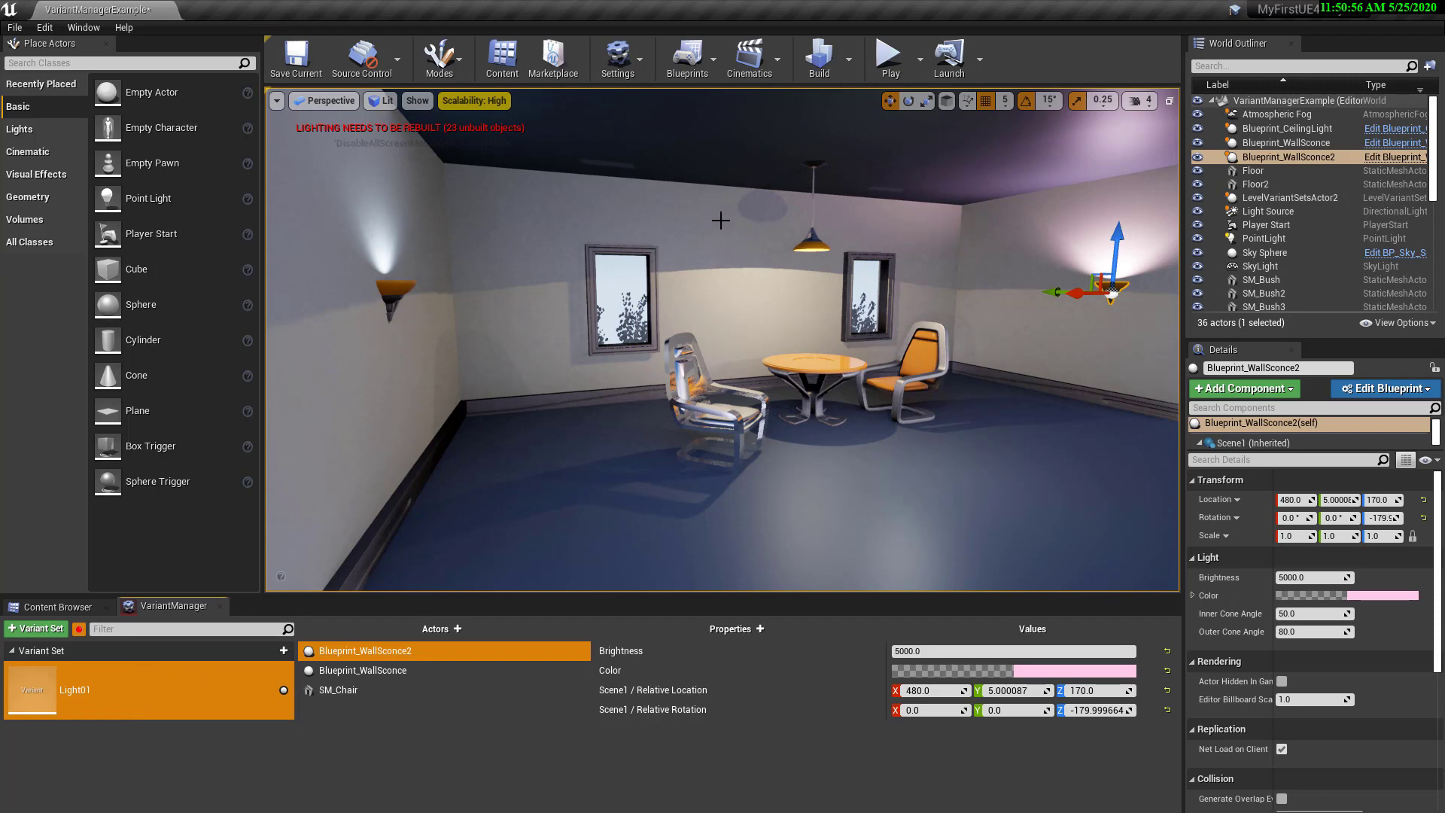
Step: Set Light01's thumbnail from the viewport and duplicate the variant, naming the copy Light02
right_click(133, 689)
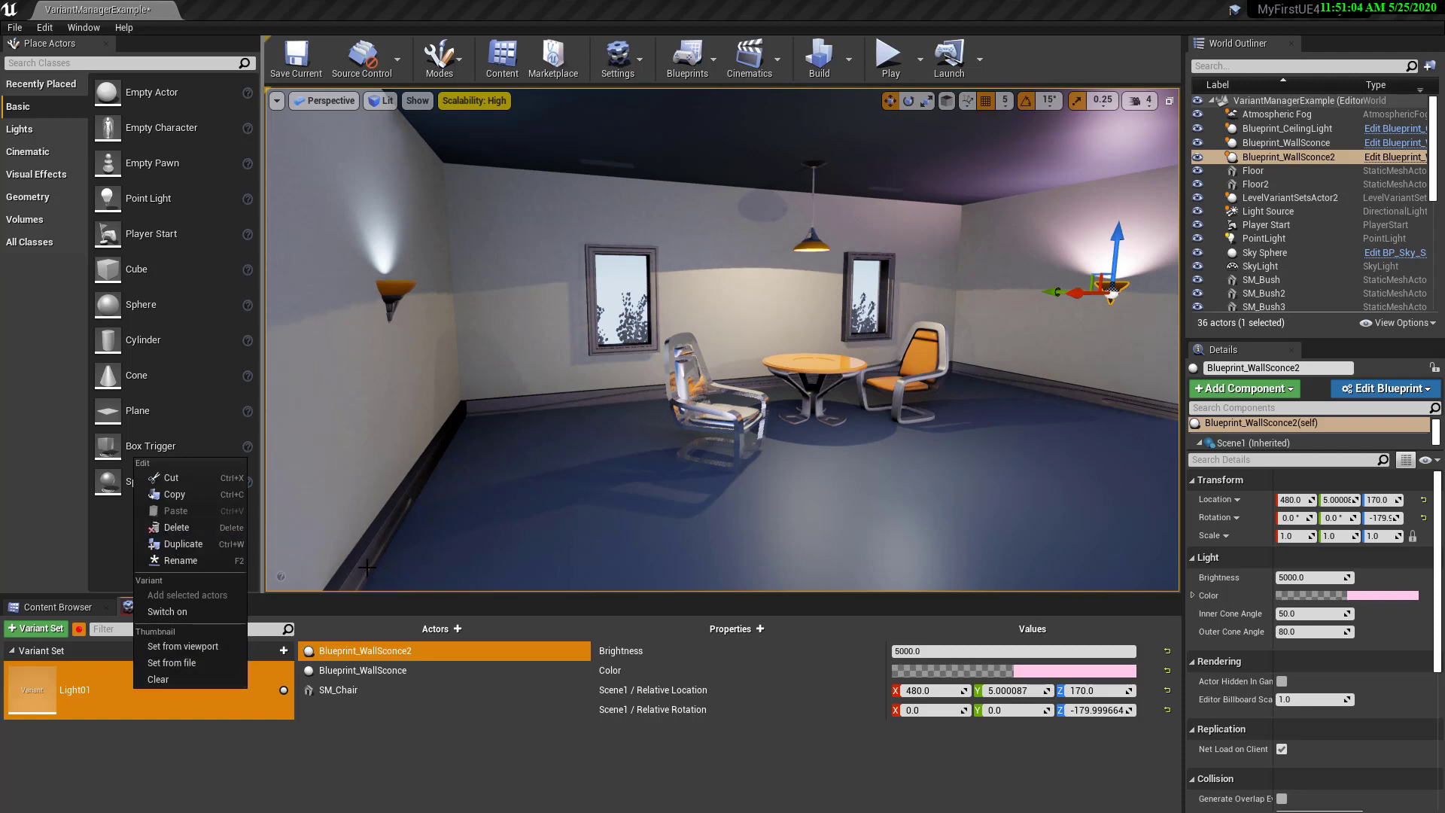
left_click(188, 650)
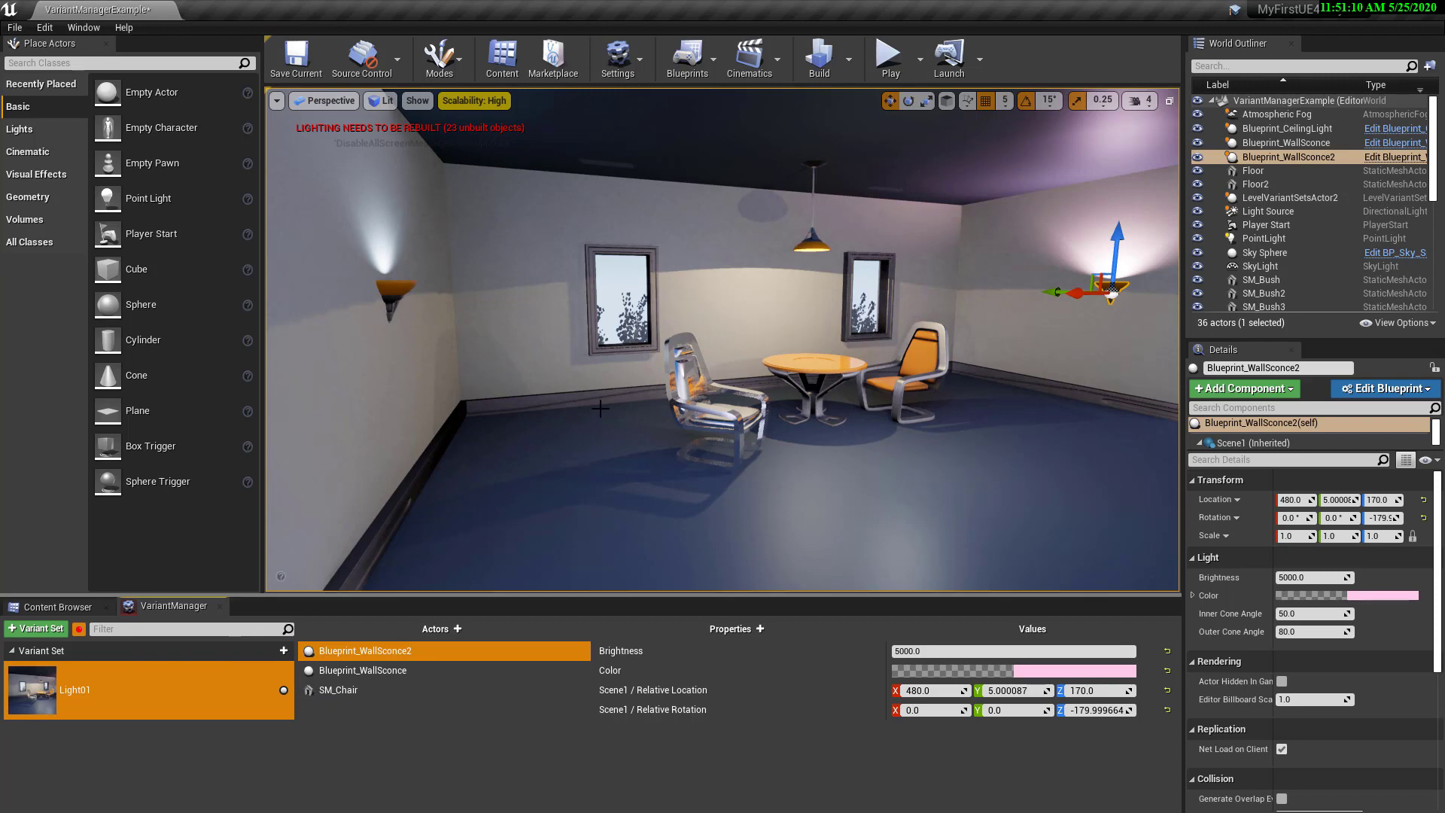
right_click(257, 691)
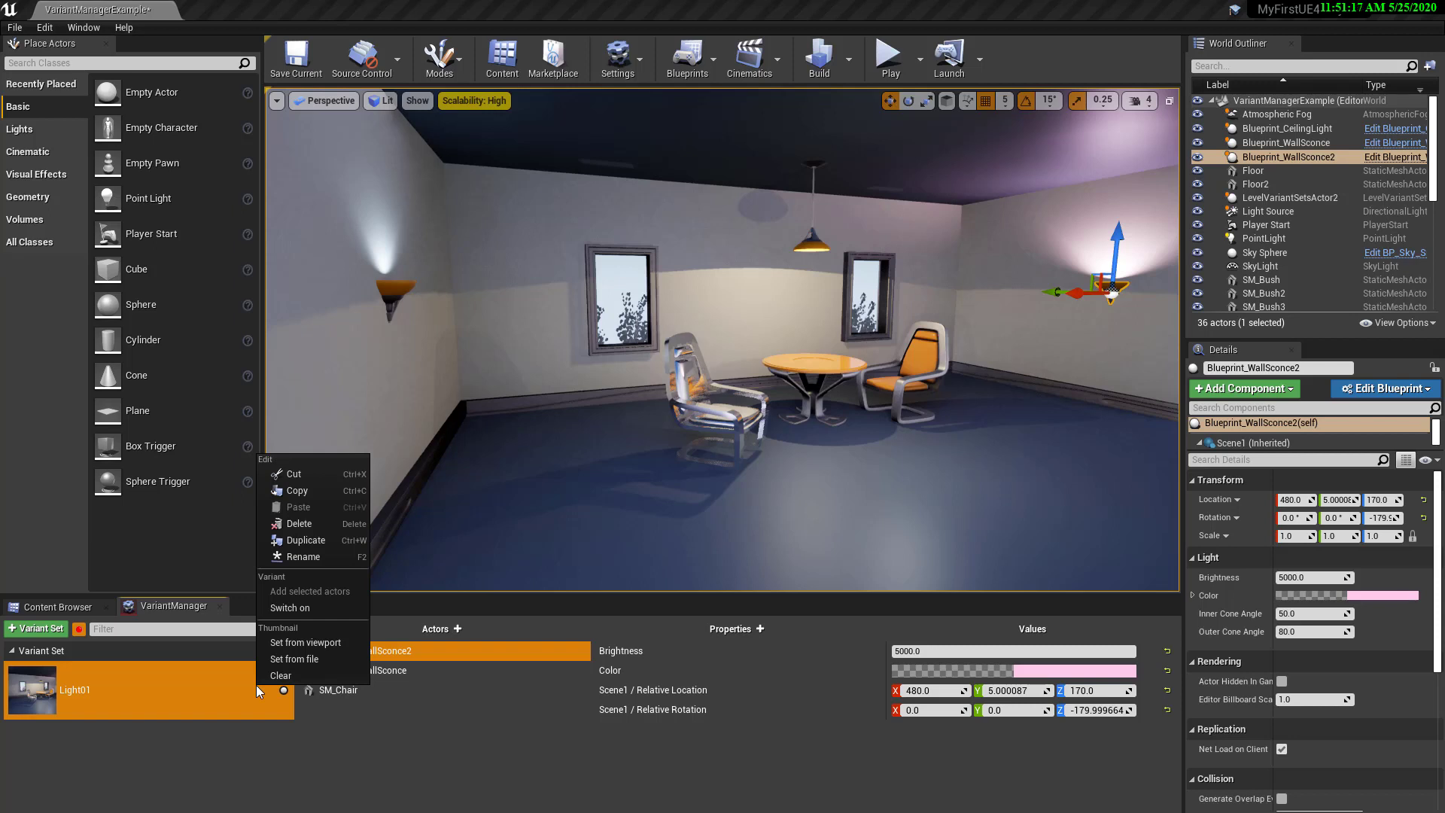
left_click(306, 539)
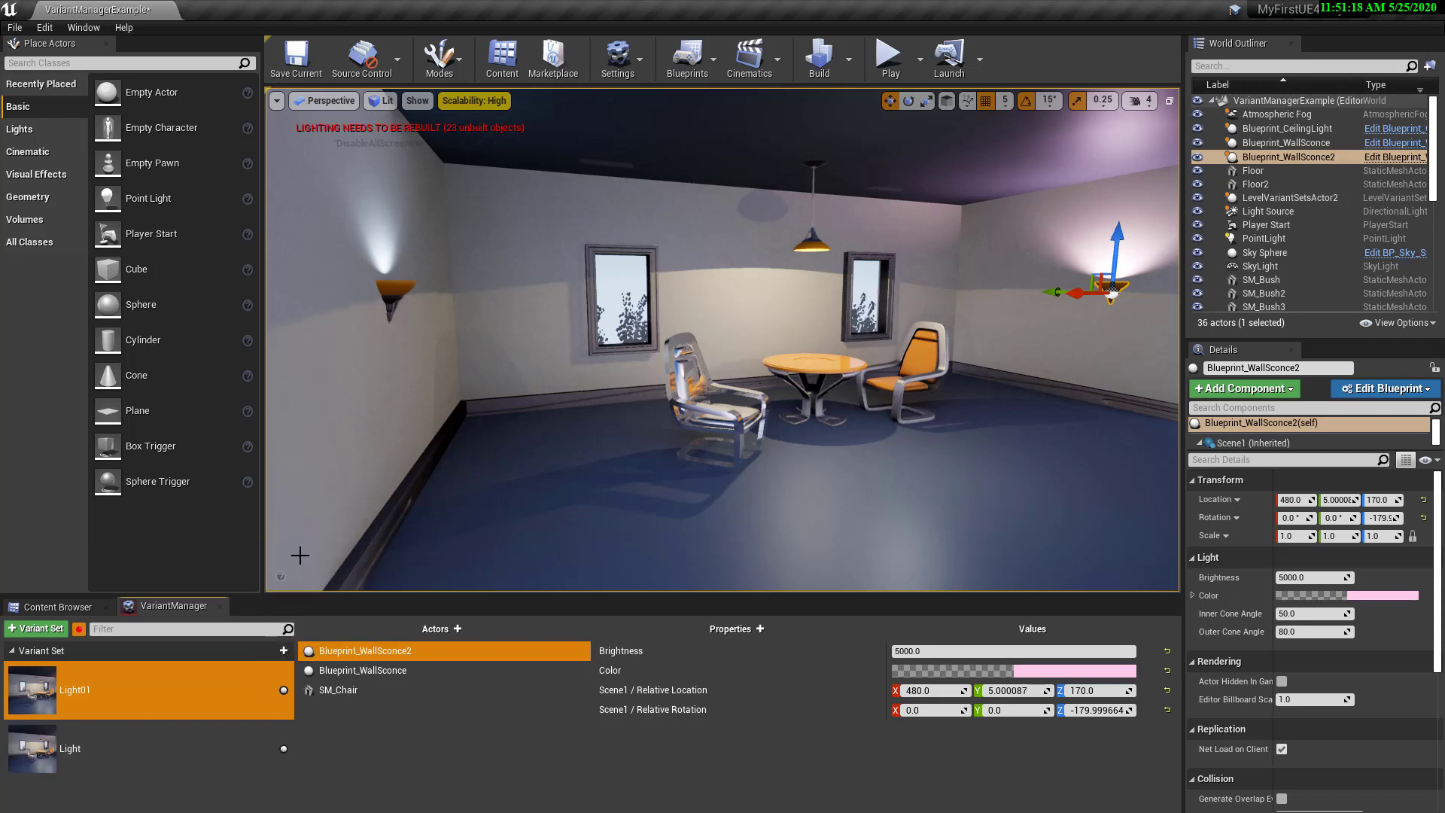
left_click(91, 753)
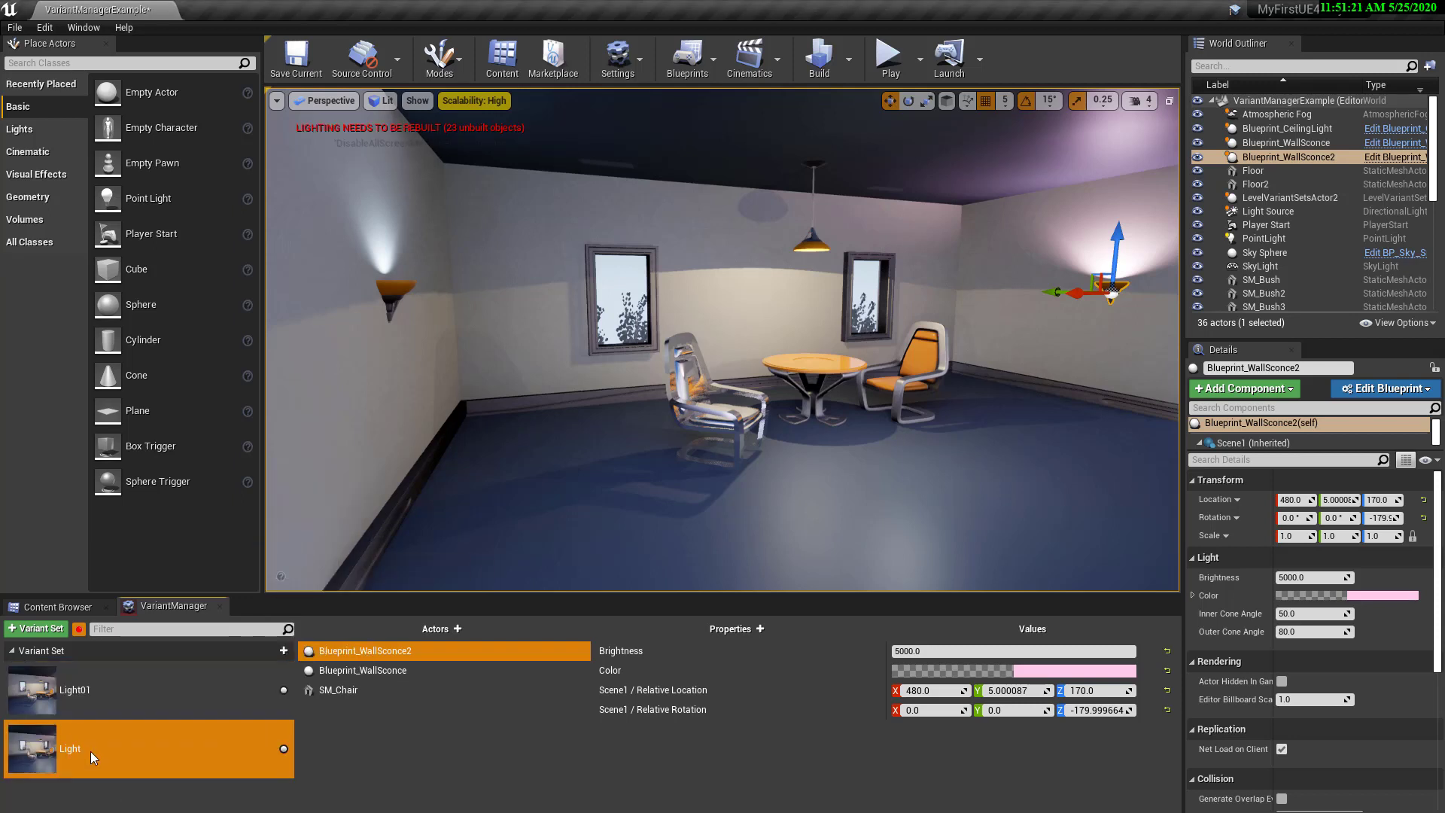
left_click(90, 751)
Step: In Light02, set Blueprint_WallSconce2's Brightness to 500 and Color to light green (sRGB C6FFCF), and apply the variant
left_click(934, 651)
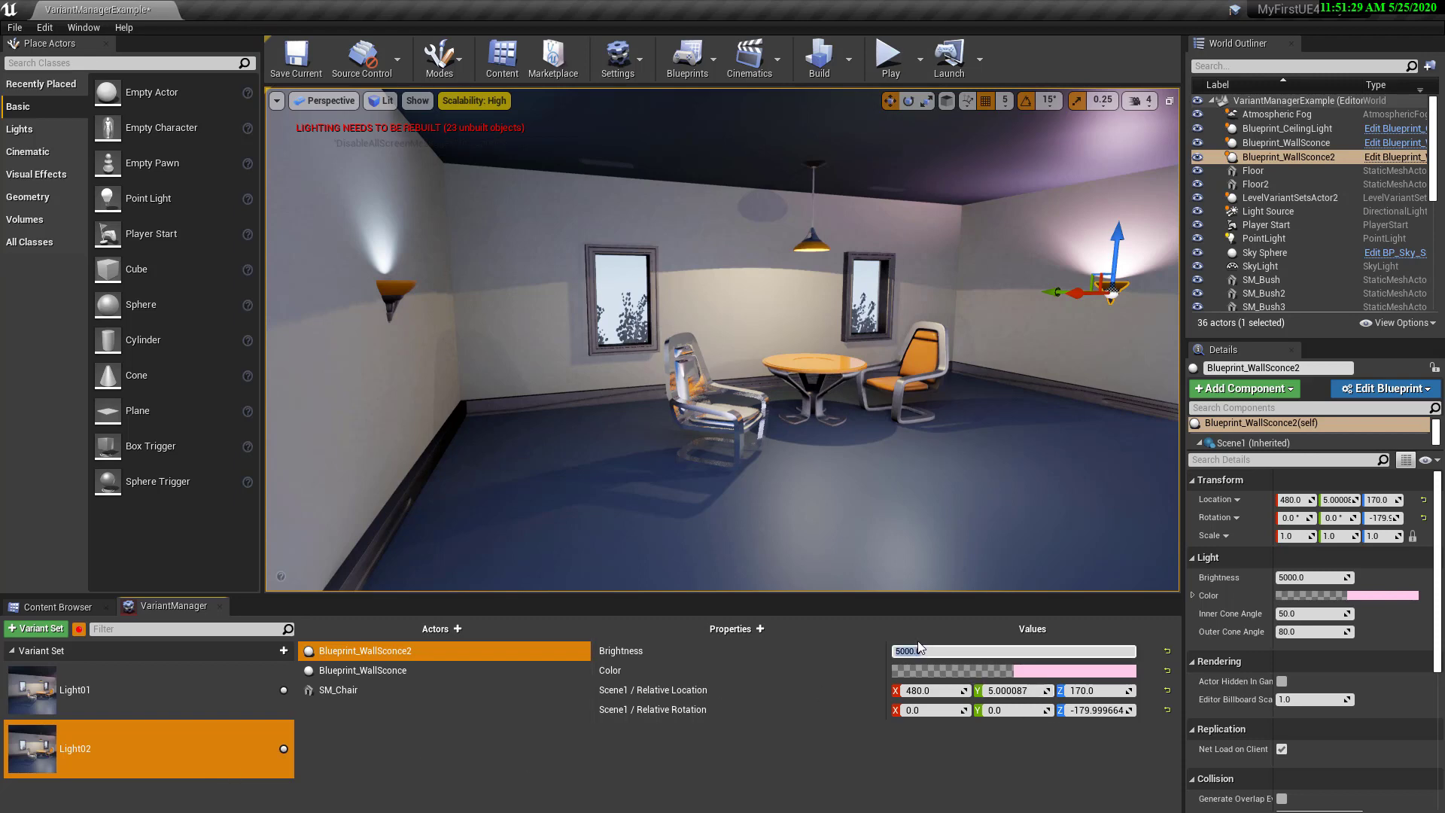
type("500")
key("Return")
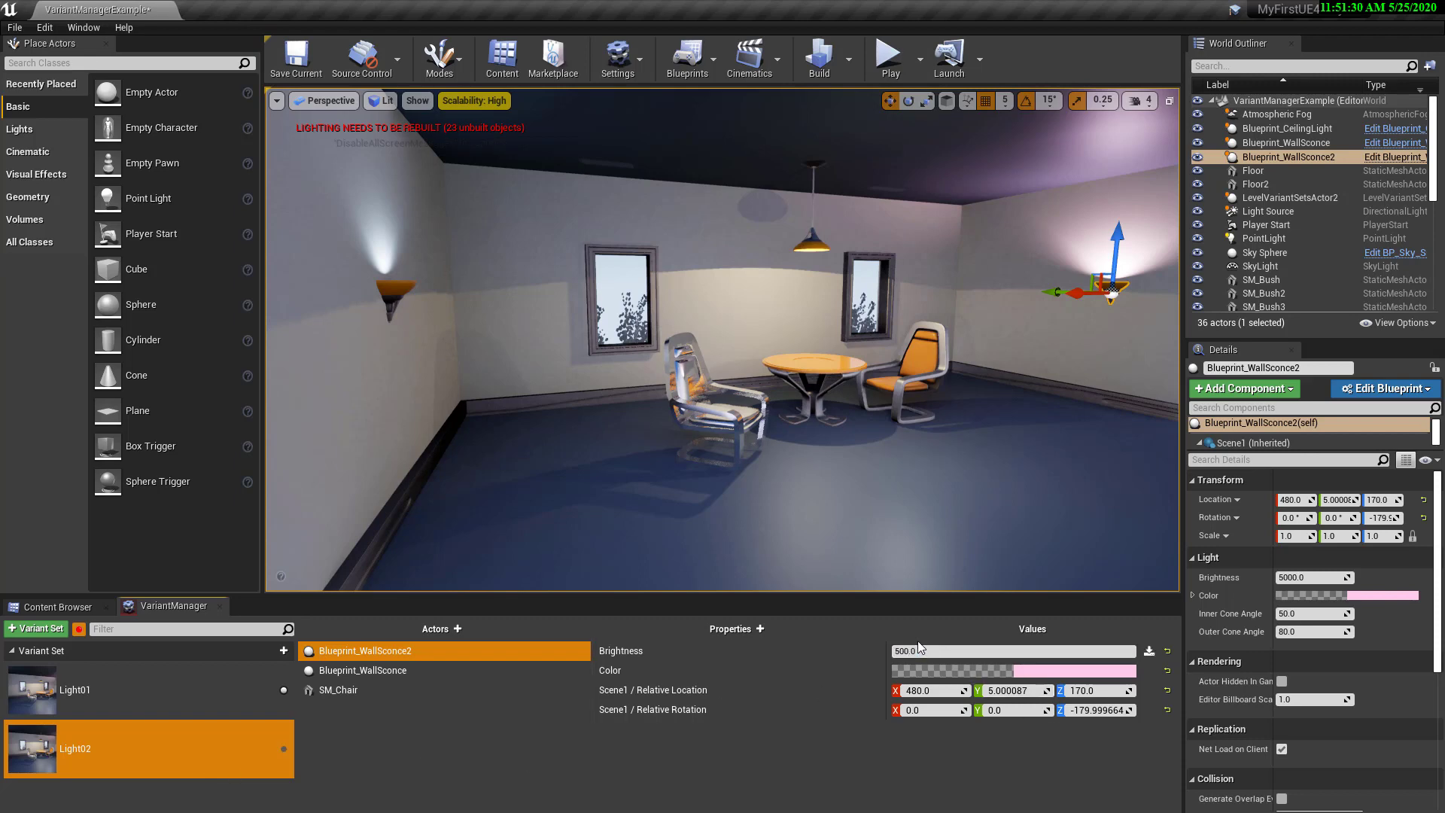
left_click(1050, 675)
left_click(1127, 562)
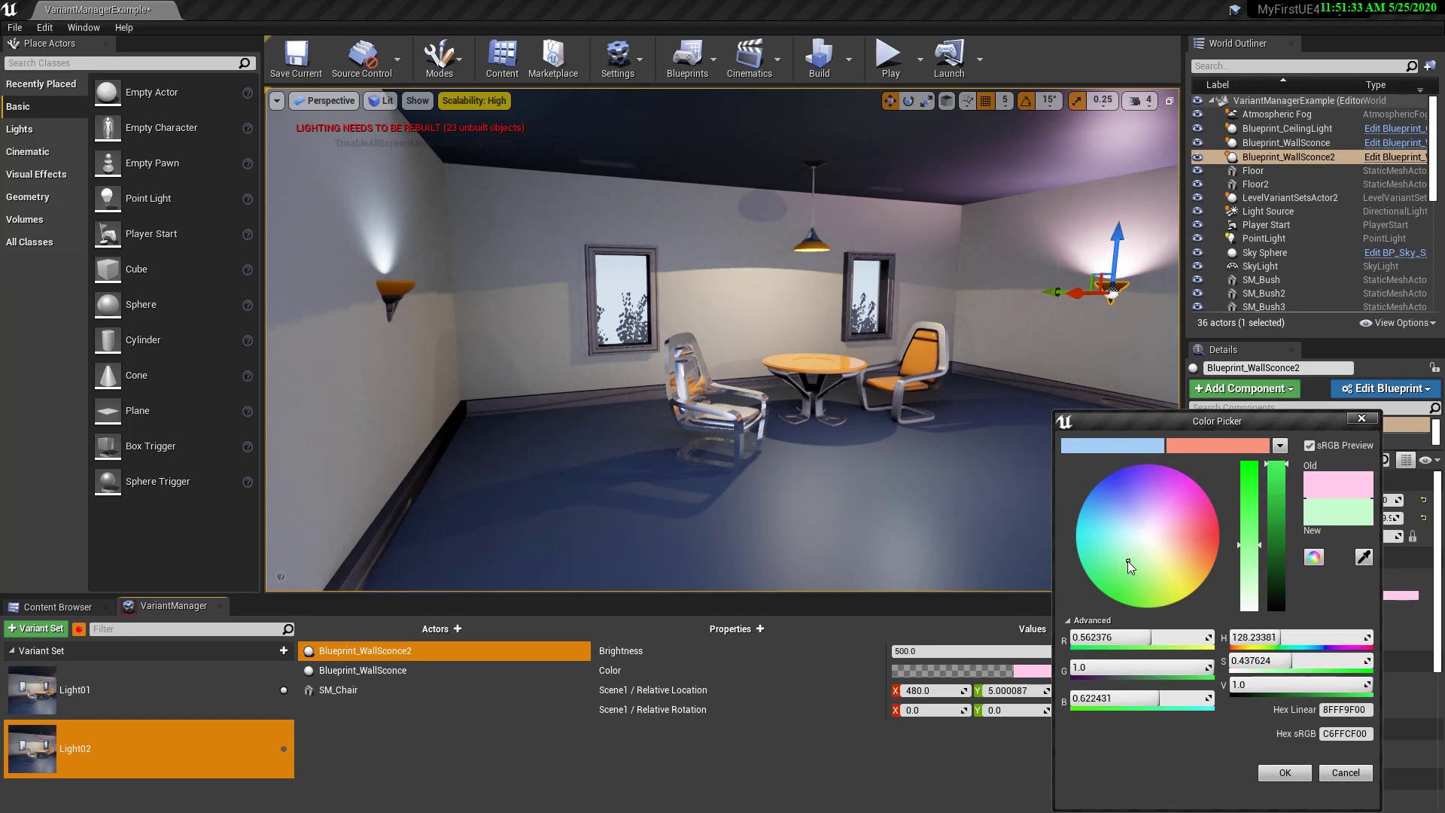
left_click(1284, 772)
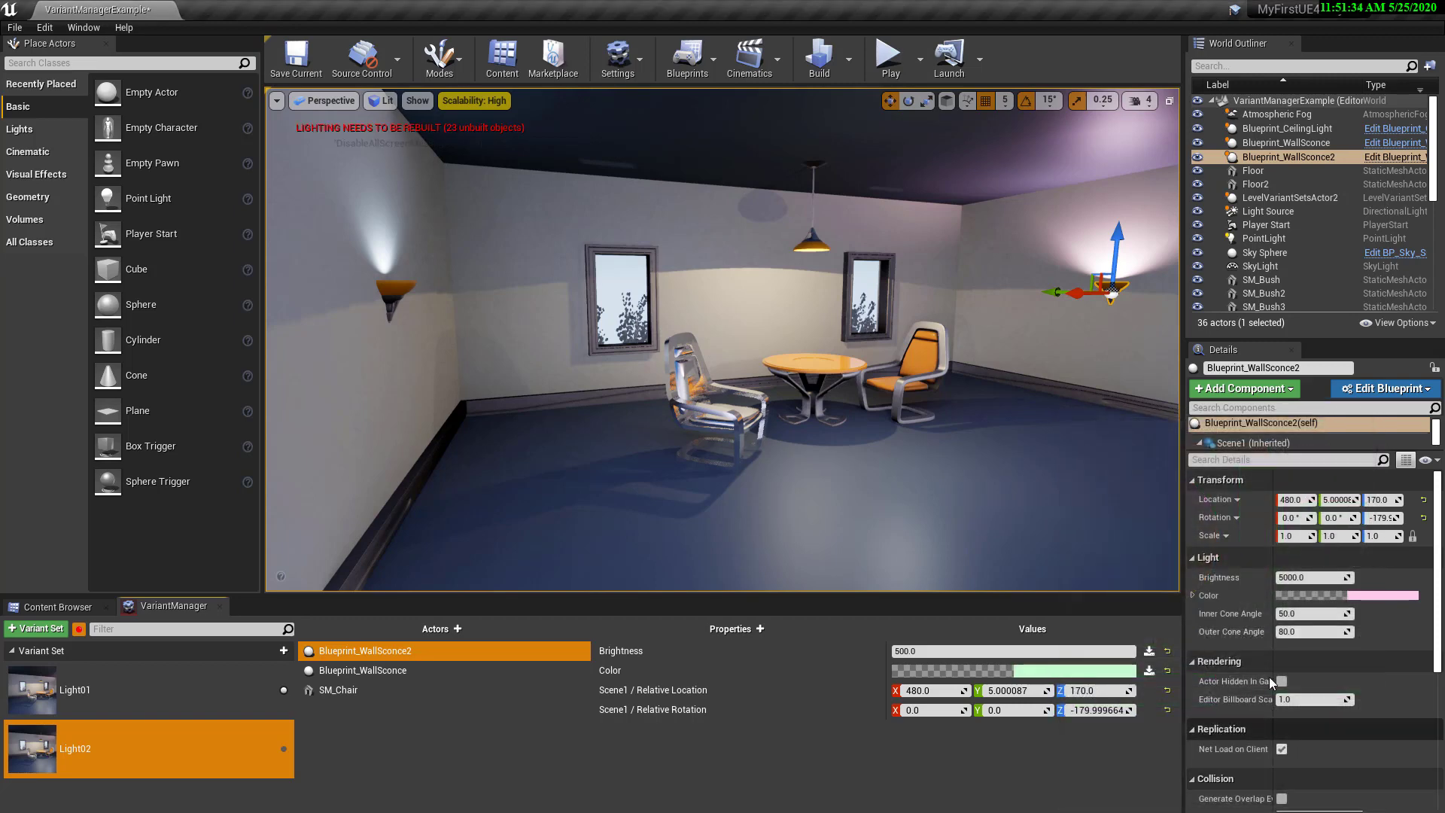
double_click(147, 754)
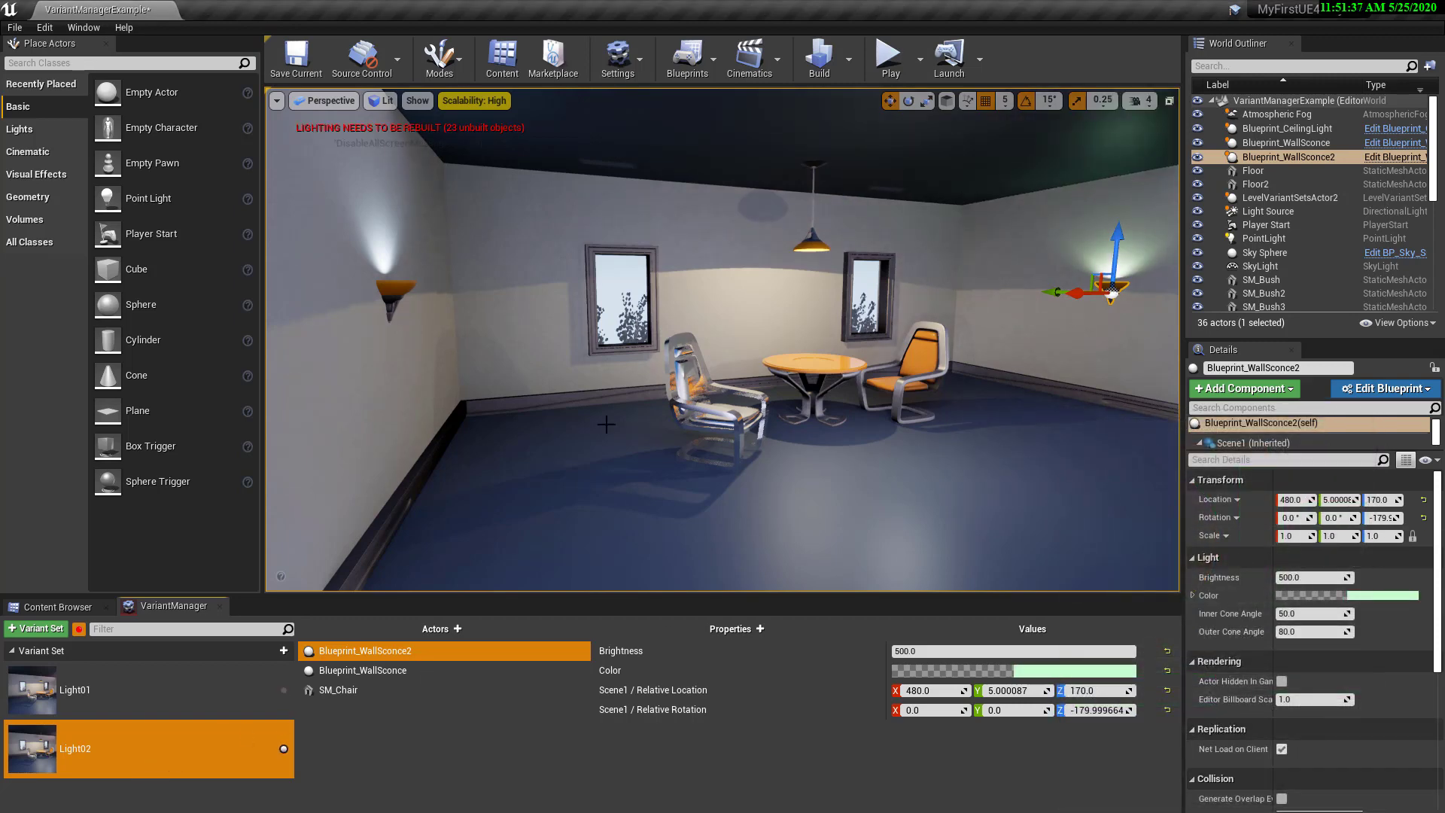
Step: Change Blueprint_WallSconce's Color in Light02 to pink (sRGB FFB6E2) and apply the variant
left_click(354, 671)
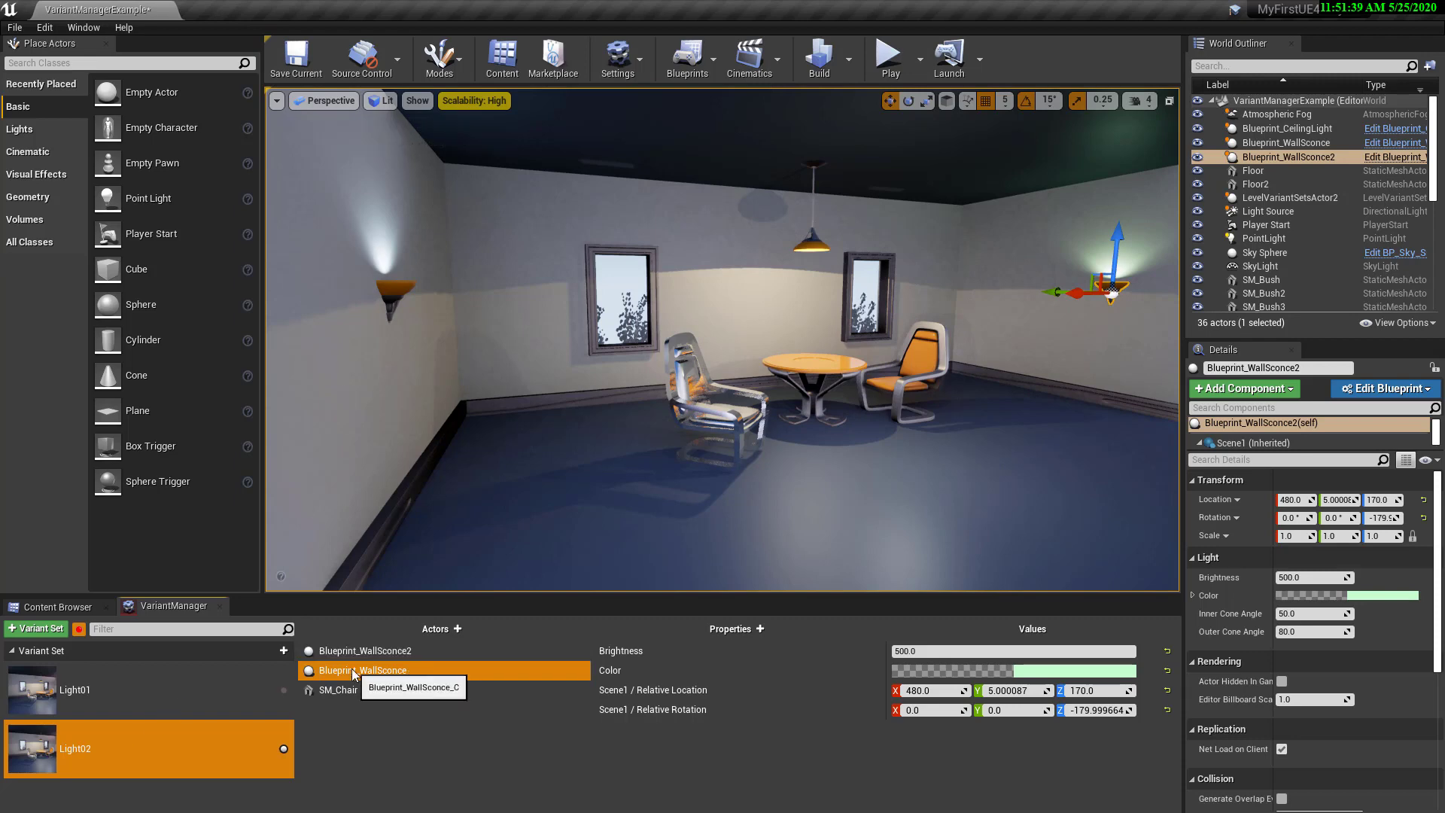
left_click(1046, 669)
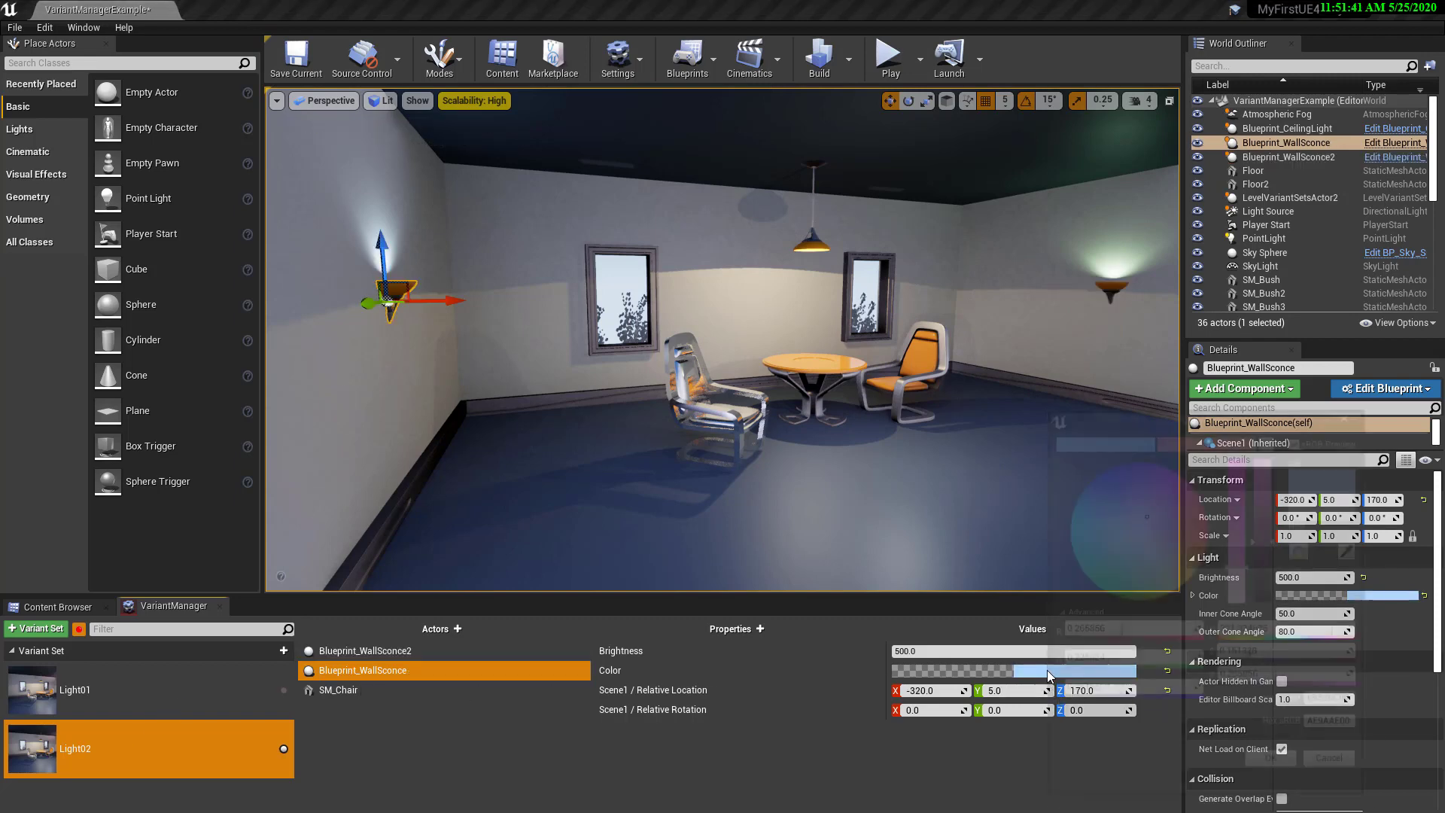
left_click(1175, 516)
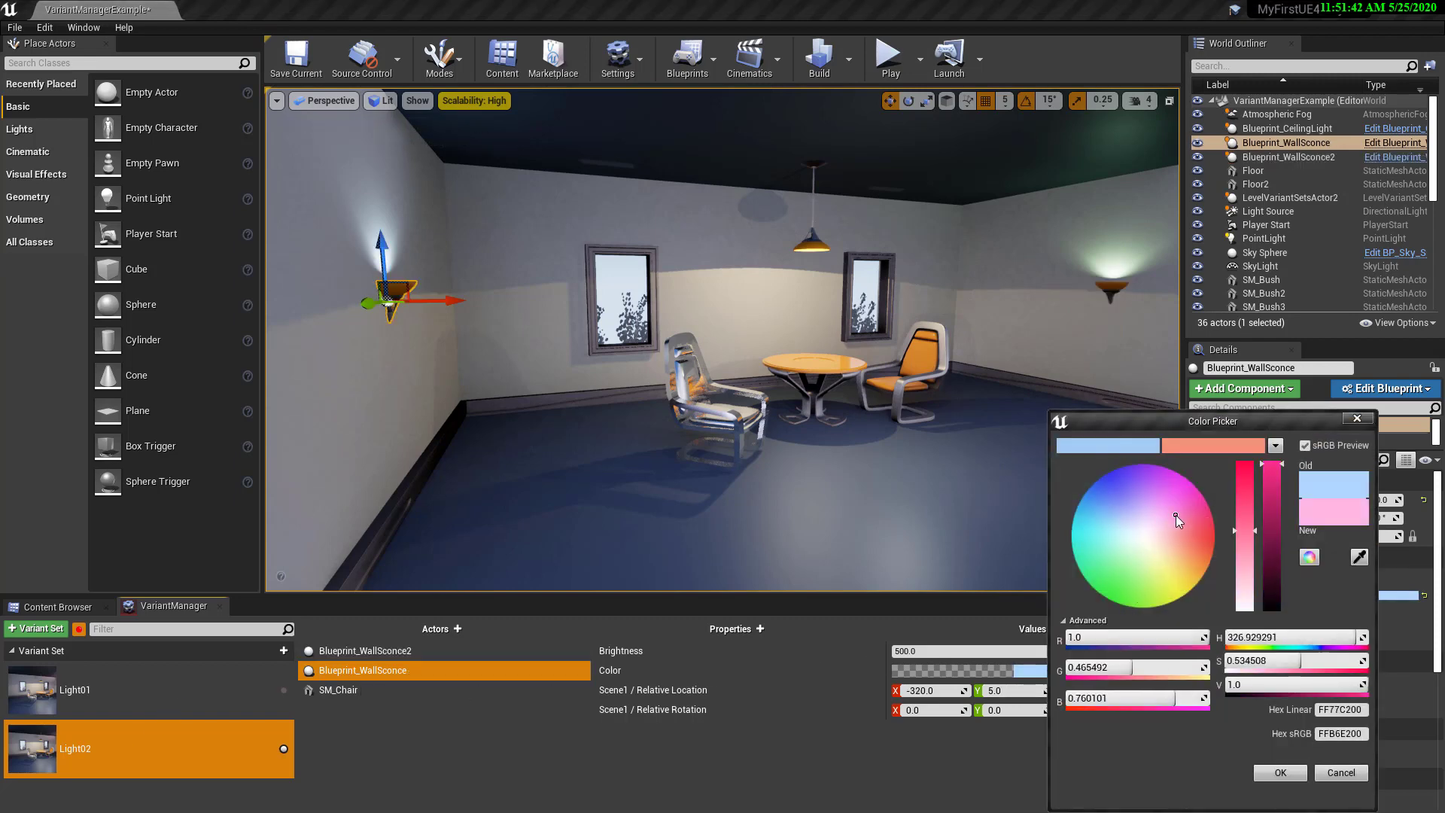
left_click(1280, 772)
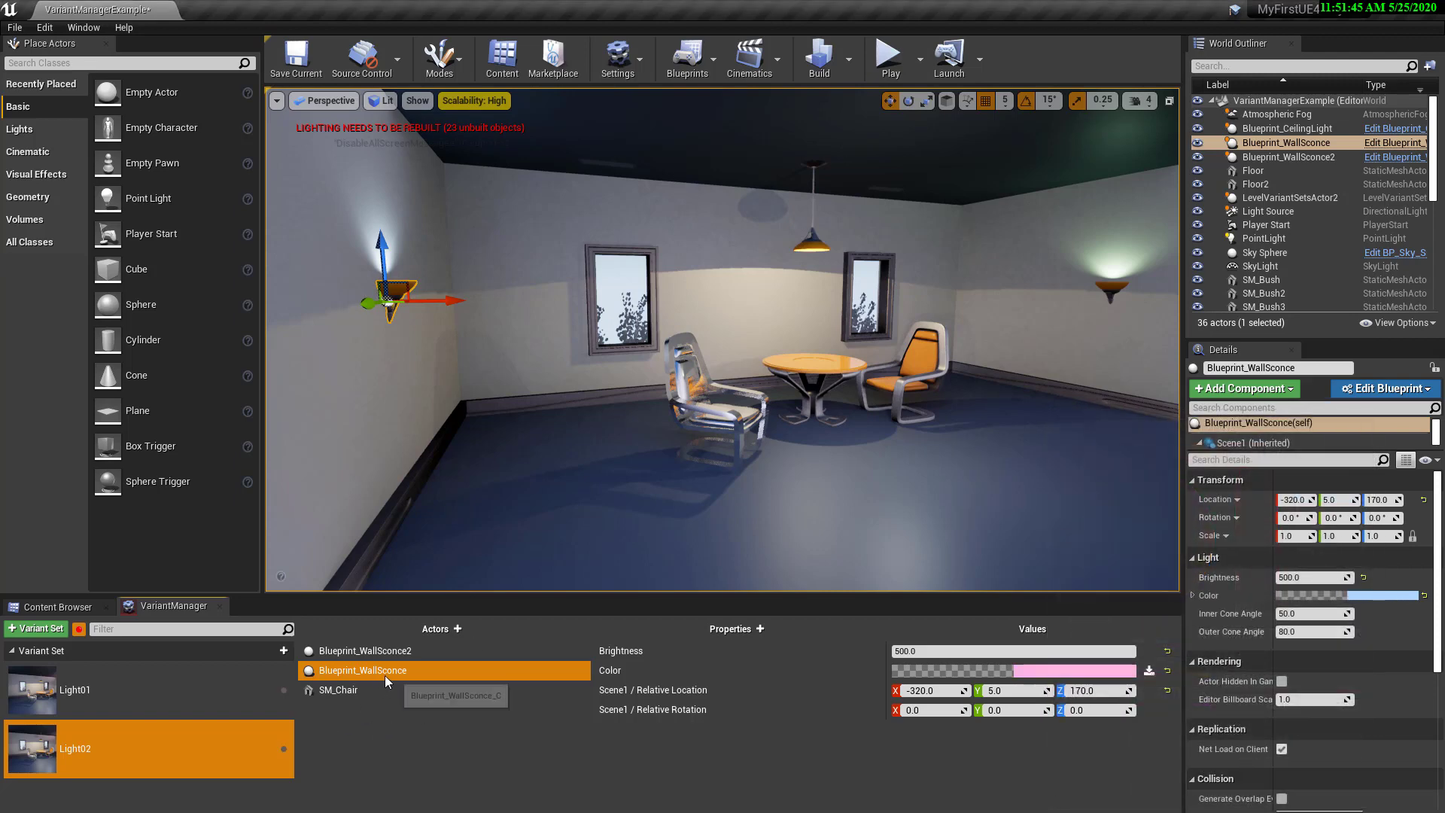
double_click(183, 751)
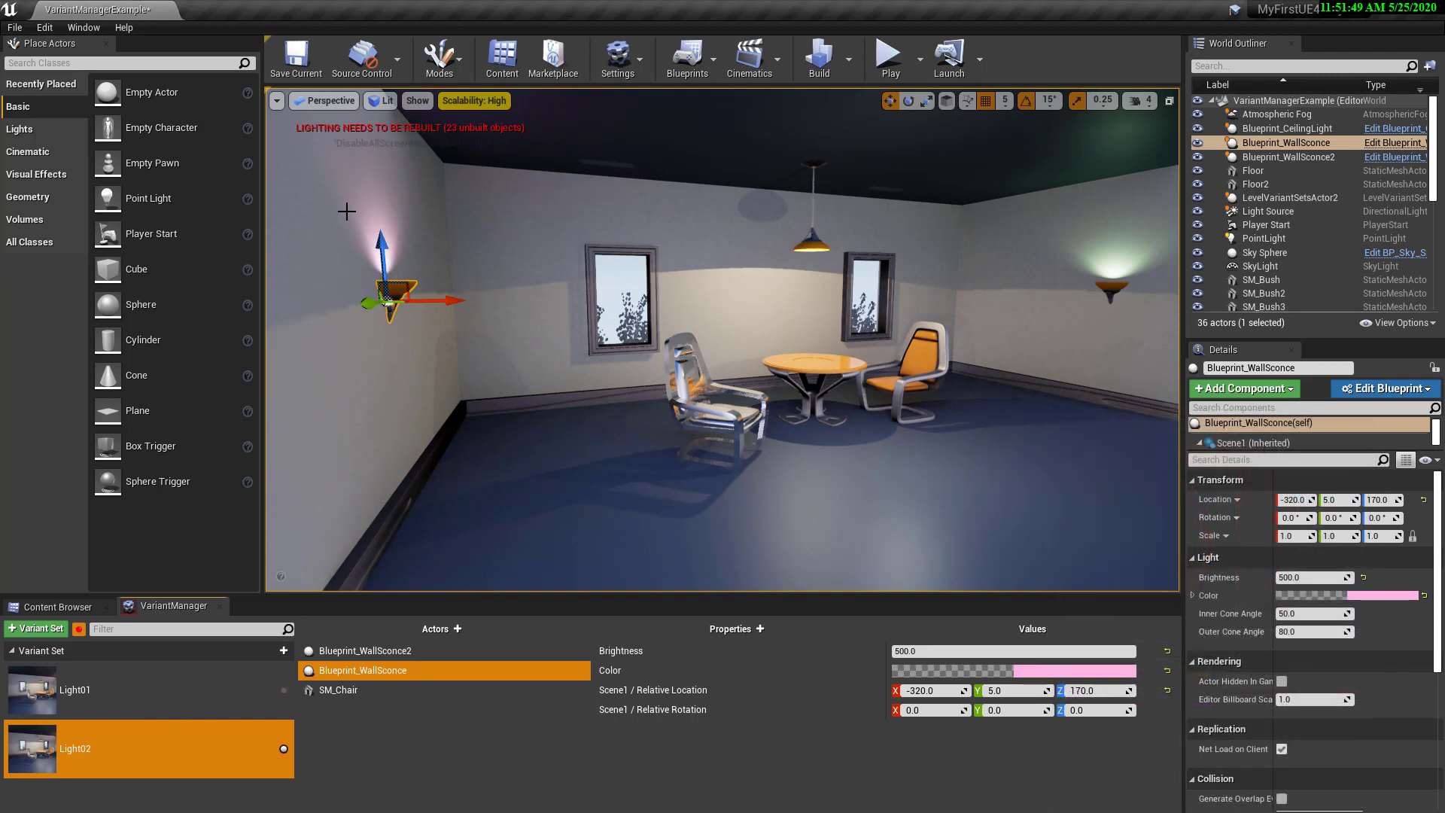
Step: Set SM_Chair's Material[0] to M_Chair in Light02
left_click(356, 691)
left_click(959, 689)
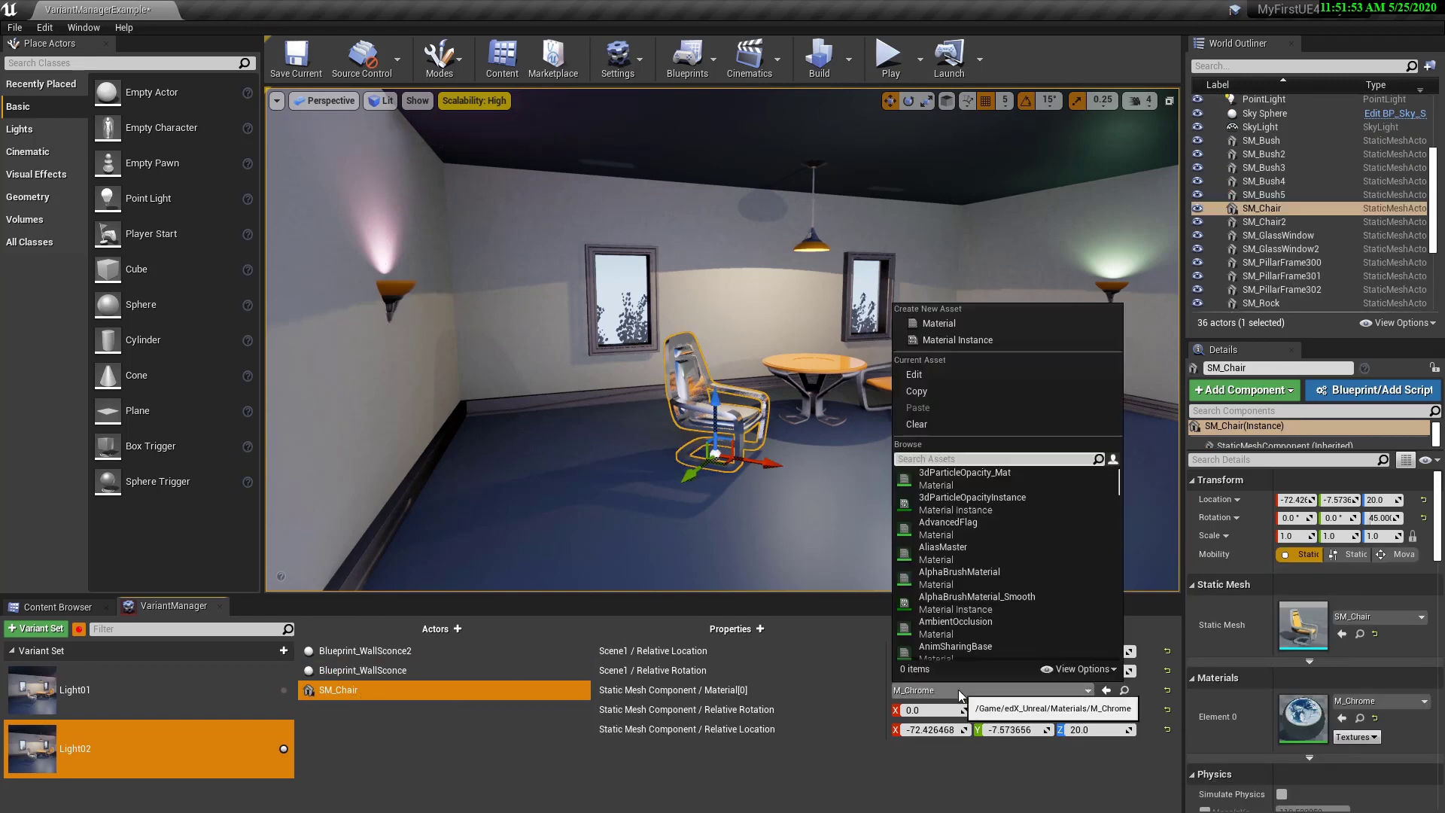
left_click(962, 554)
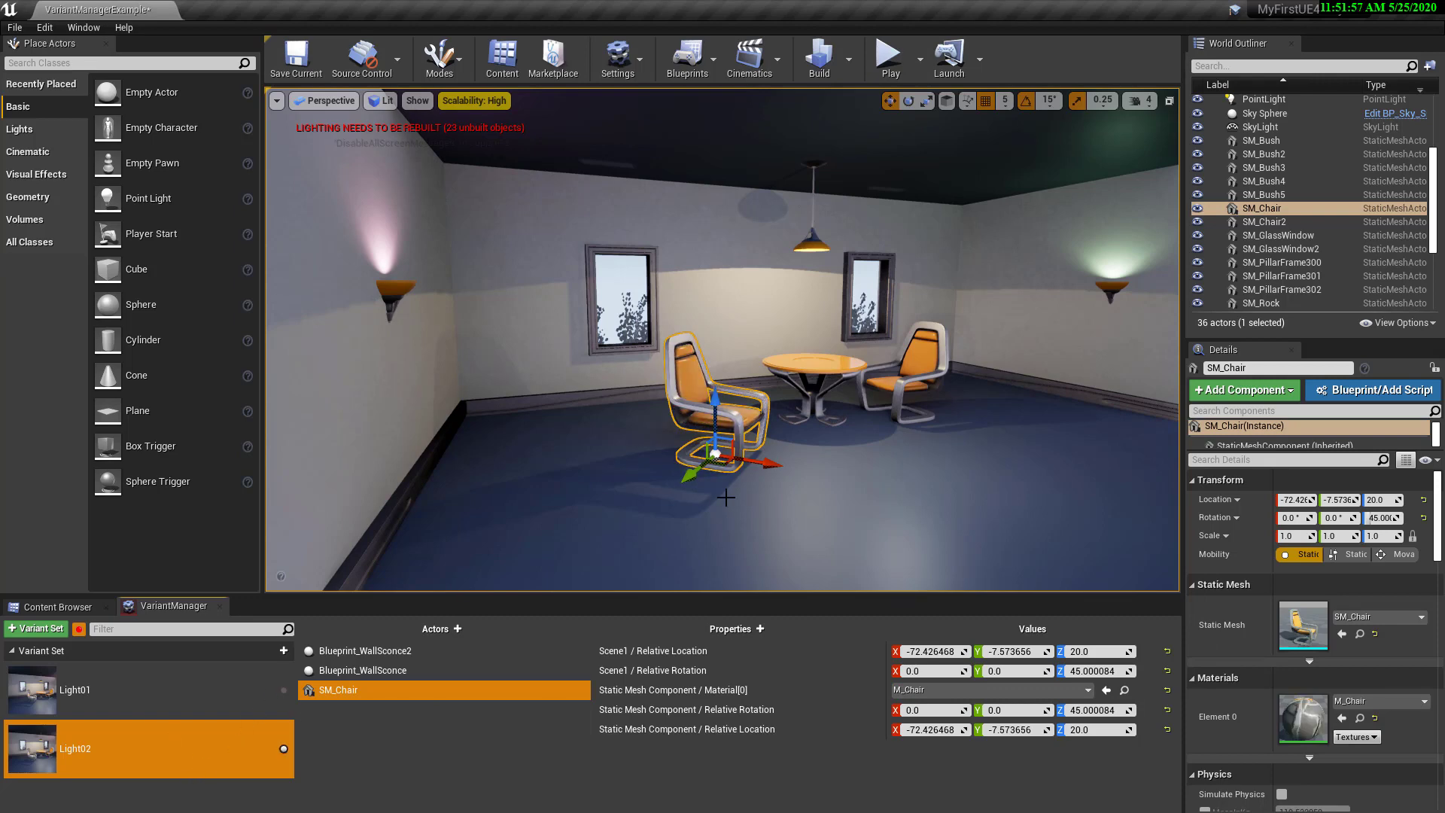
Step: Rotate SM_Chair to about 0° around Z and move it to about X -22.4, Y -102.6 for Light02
key("e")
left_click_drag(719, 496, 663, 500)
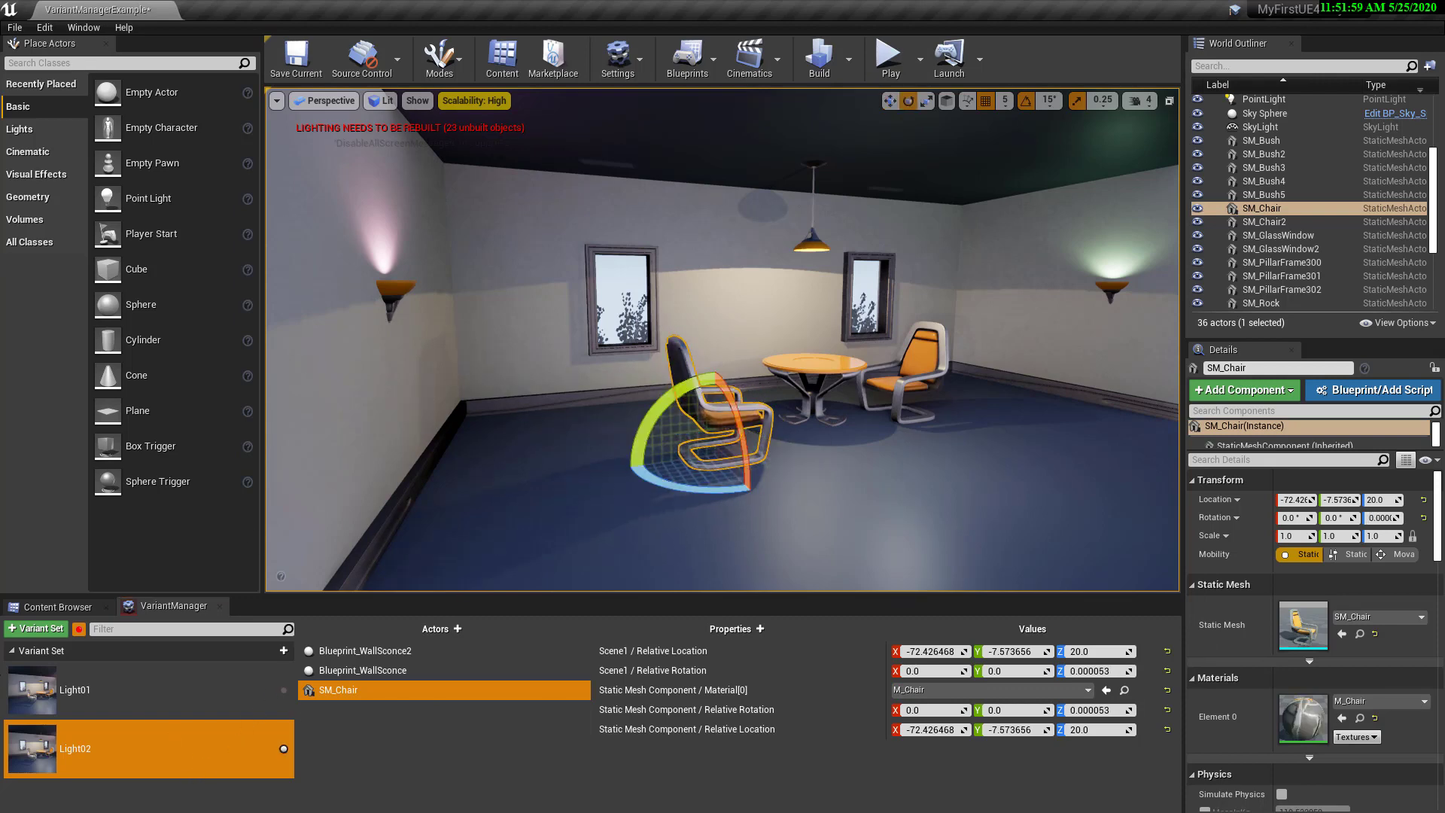
key("w")
left_click_drag(732, 451, 782, 417)
Step: Alternate between Light01 and Light02, ending on Light02, to compare the sconce lighting and the chair's material and placement
left_click(151, 680)
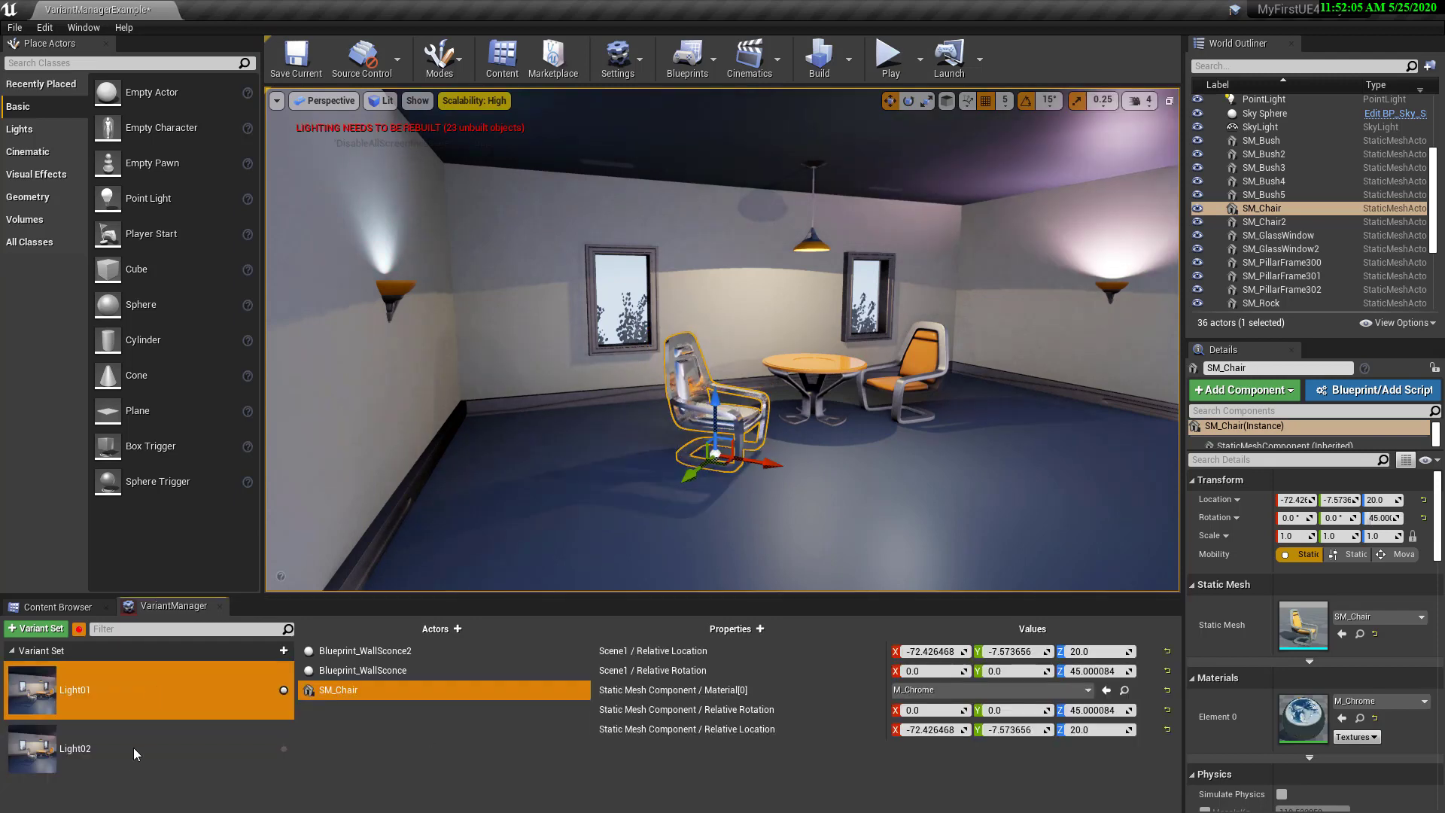
left_click(142, 749)
left_click(152, 683)
left_click(147, 759)
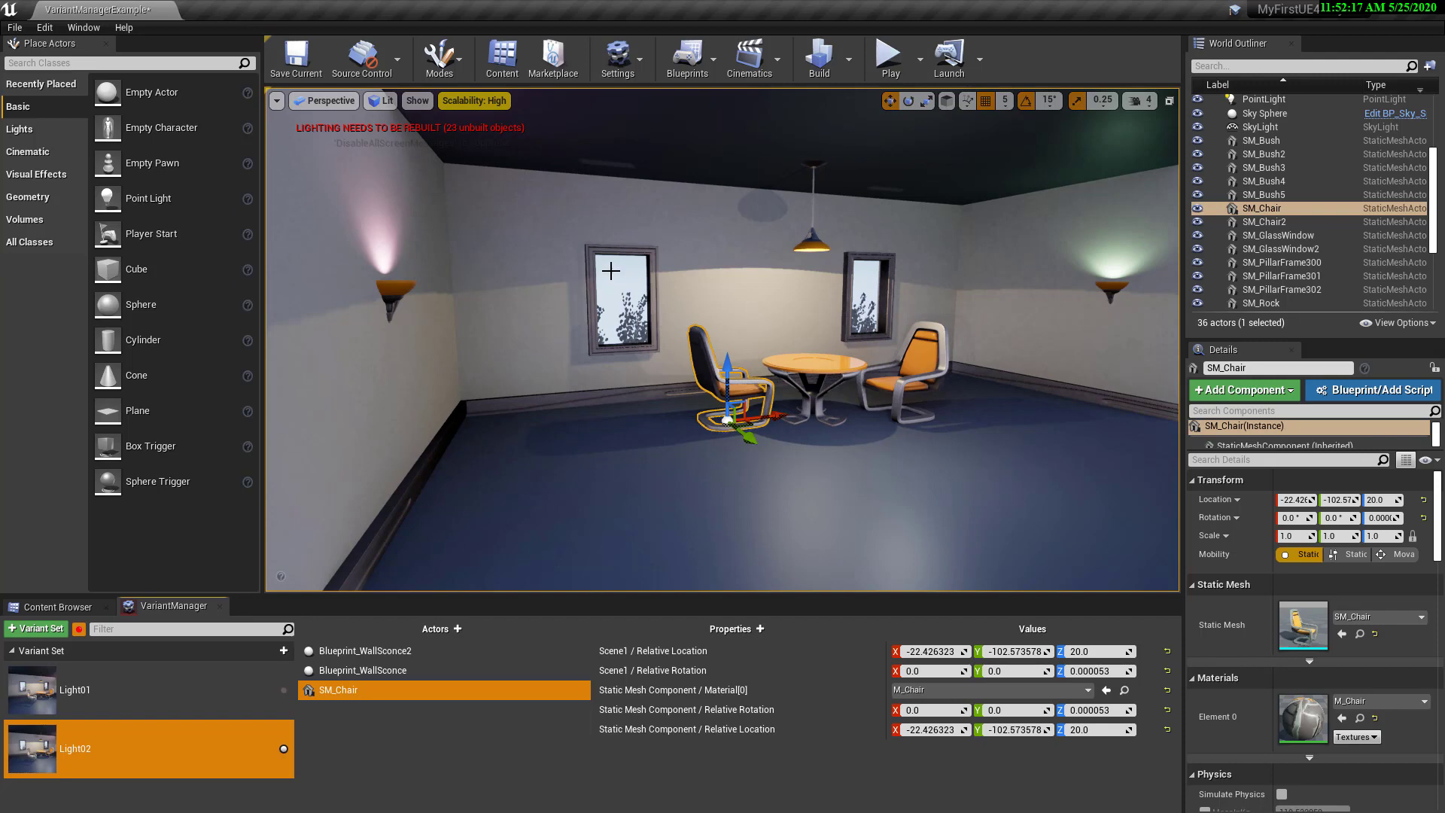
right_click_drag(637, 301, 794, 335)
scroll(620, 316, "up", 4)
scroll(607, 316, "down", 5)
scroll(793, 336, "down", 3)
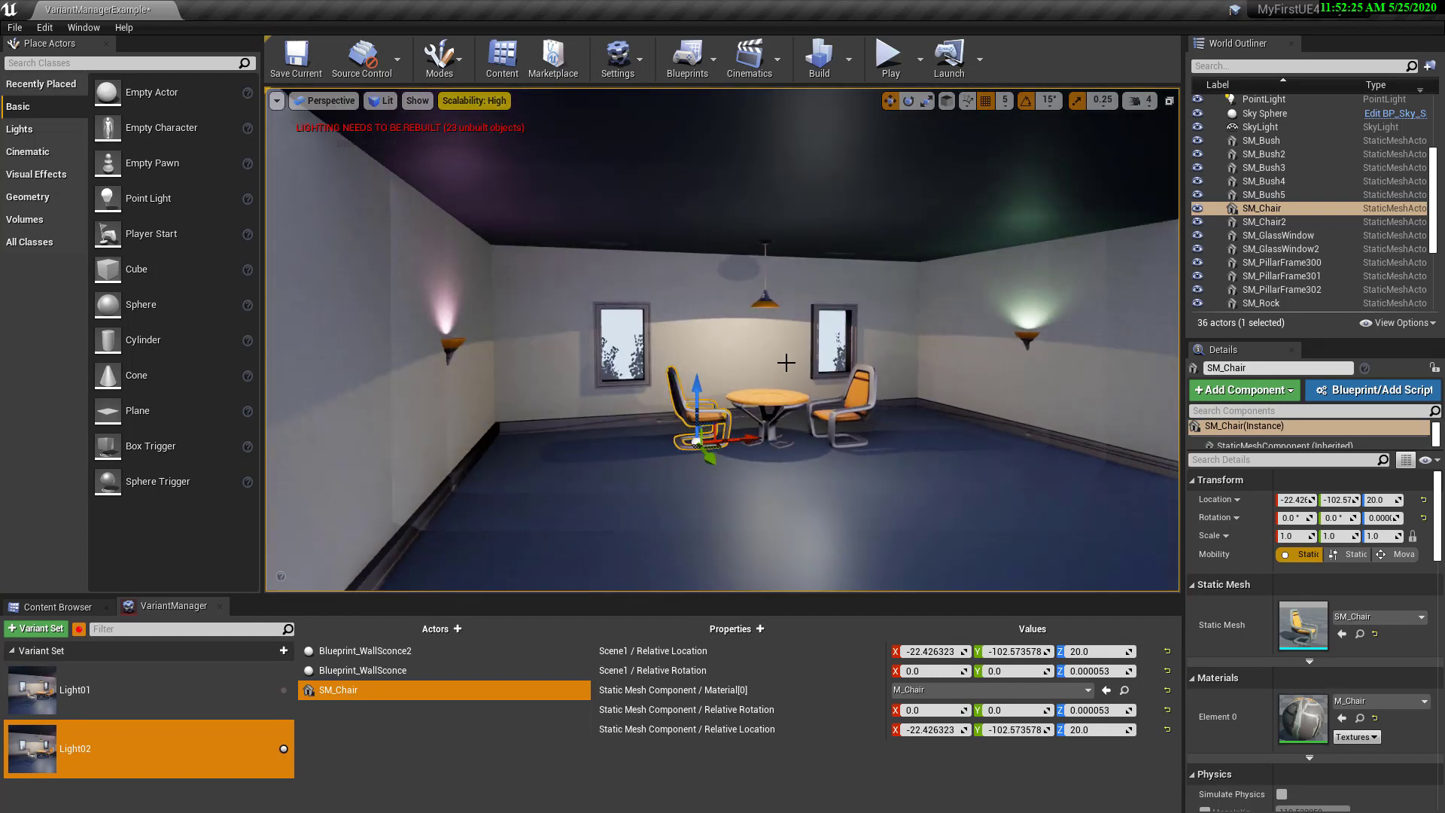